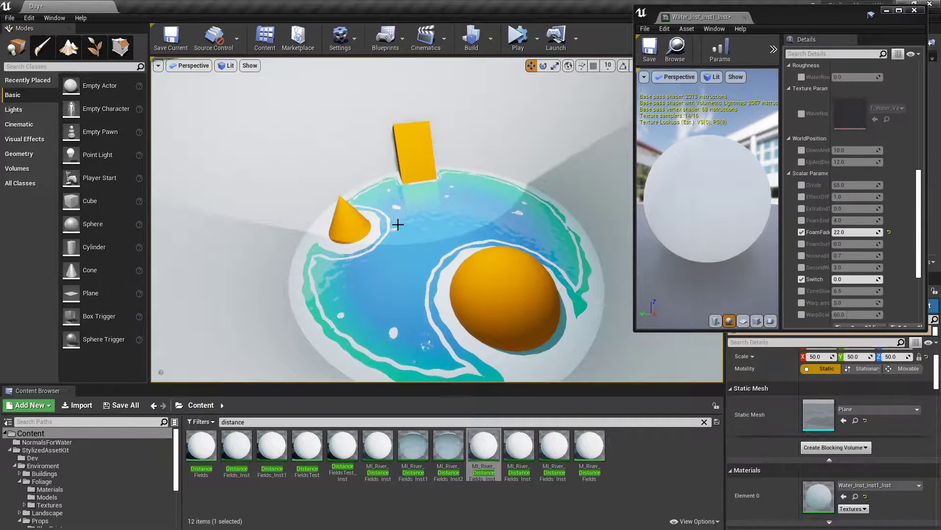
Show the level viewport full screen and move the water plane to change the water level.
{"action": "key", "text": "F11"}
{"action": "right_click_drag", "start_coordinate": [398, 224], "coordinate": [409, 232]}
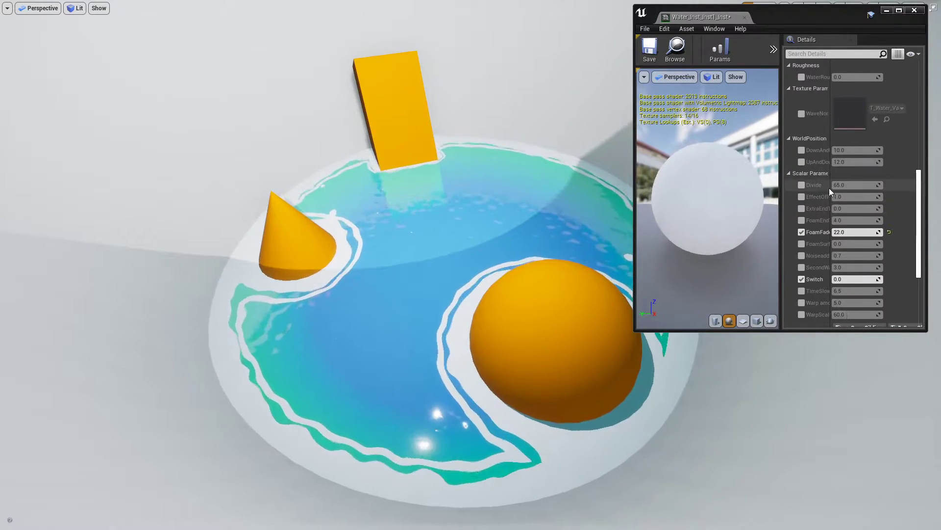
{"action": "left_click", "coordinate": [452, 286]}
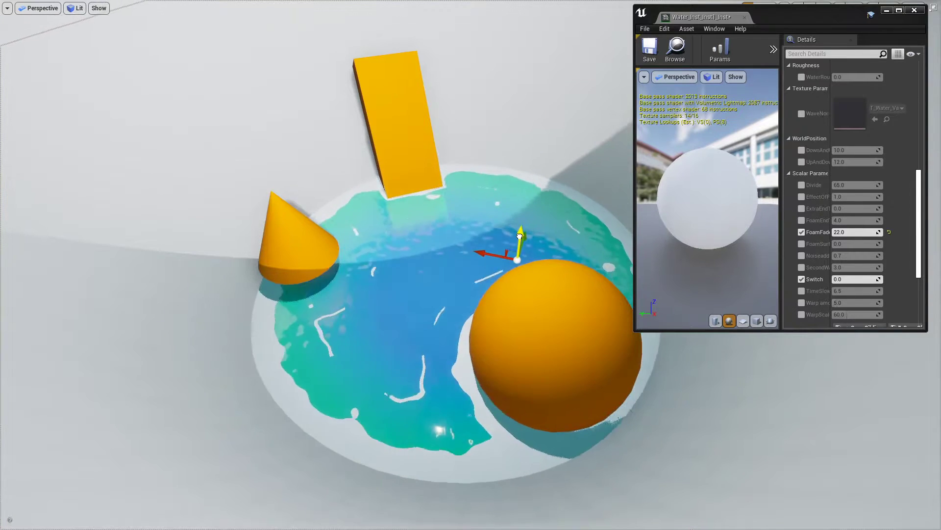
{"action": "mouse_move", "coordinate": [518, 256]}
{"action": "left_mouse_down"}
{"action": "mouse_move", "coordinate": [518, 284]}
{"action": "mouse_move", "coordinate": [518, 248]}
{"action": "left_mouse_up"}
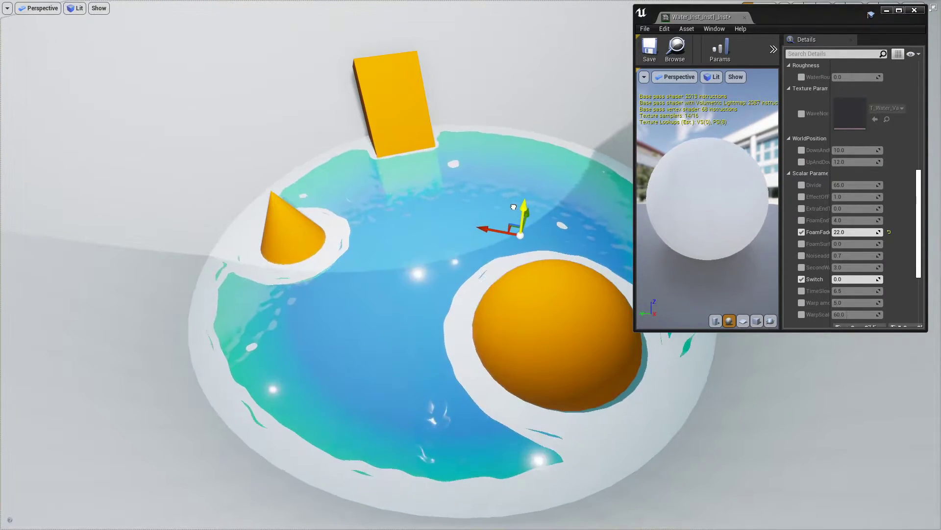
Reposition the orange sphere in the pool and place a copy of it beside it, just below the water surface.
{"action": "left_click", "coordinate": [540, 326]}
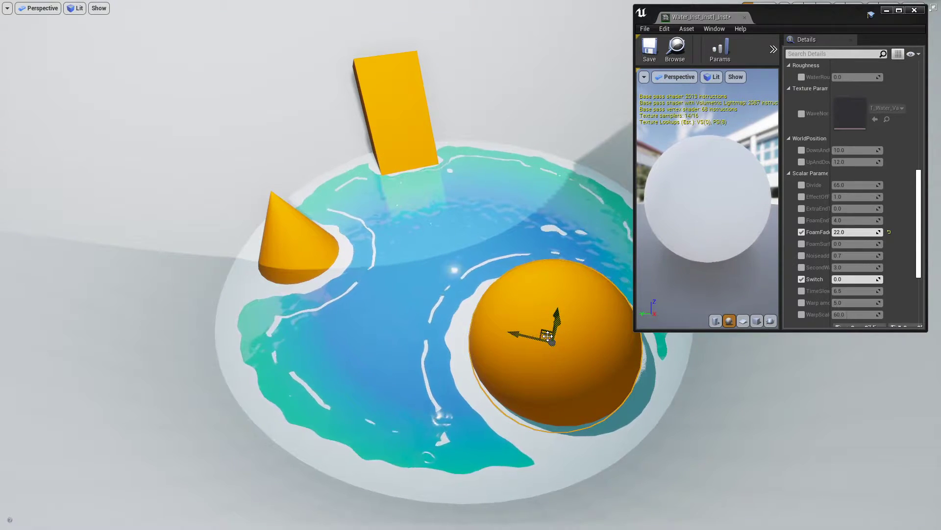
{"action": "left_click_drag", "start_coordinate": [548, 335], "coordinate": [517, 347]}
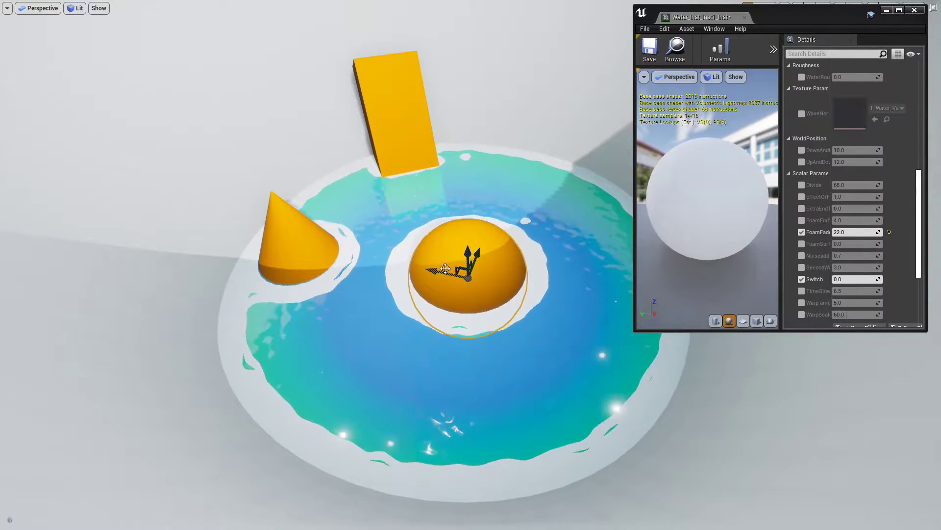
{"action": "left_click_drag", "start_coordinate": [445, 269], "coordinate": [590, 278]}
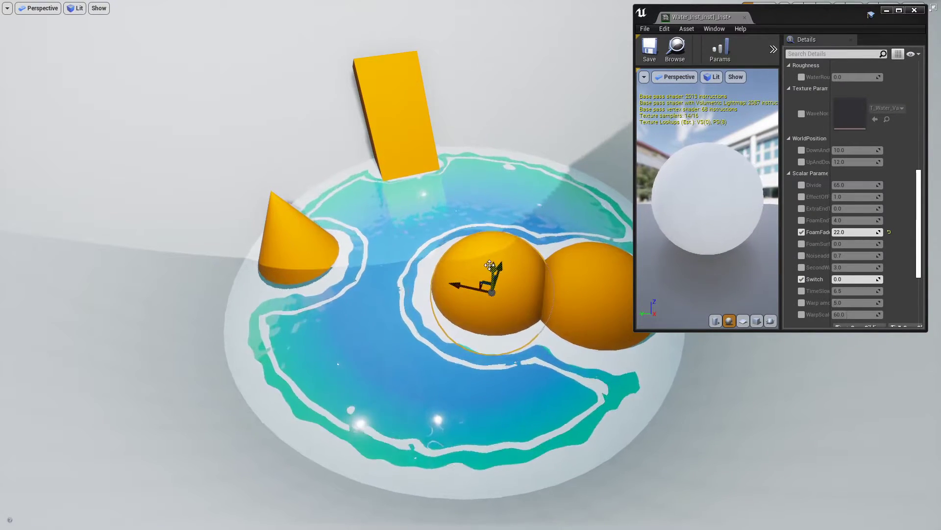
{"action": "left_click", "coordinate": [512, 346]}
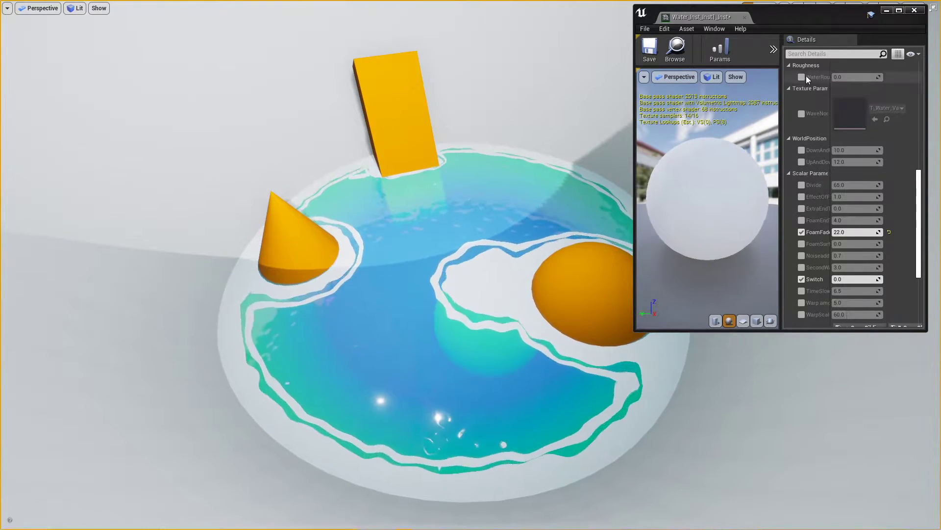
{"action": "scroll", "coordinate": [820, 134], "scroll_direction": "up", "scroll_amount": 10}
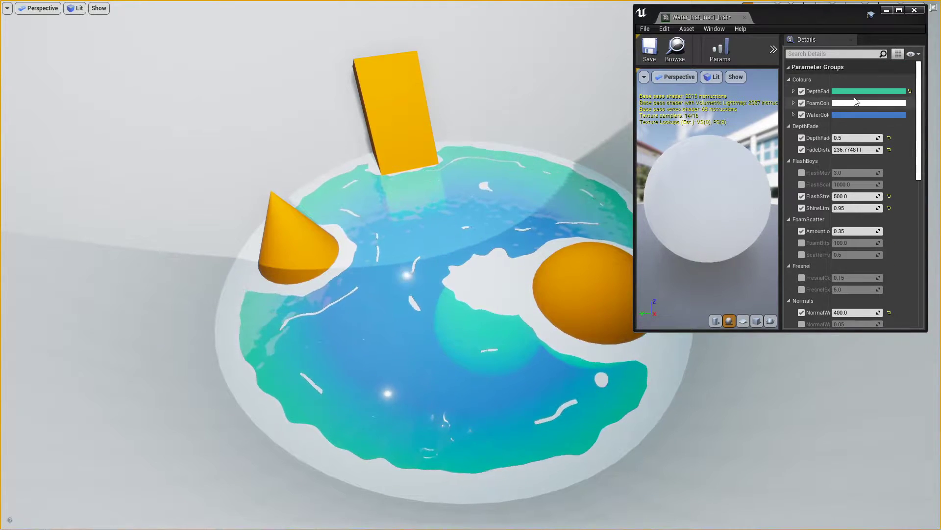
{"action": "left_click", "coordinate": [856, 92]}
{"action": "mouse_move", "coordinate": [723, 170]}
{"action": "left_mouse_down"}
{"action": "mouse_move", "coordinate": [746, 179]}
{"action": "mouse_move", "coordinate": [660, 163]}
{"action": "mouse_move", "coordinate": [743, 142]}
{"action": "left_mouse_up"}
{"action": "left_click", "coordinate": [841, 331]}
{"action": "left_click", "coordinate": [854, 102]}
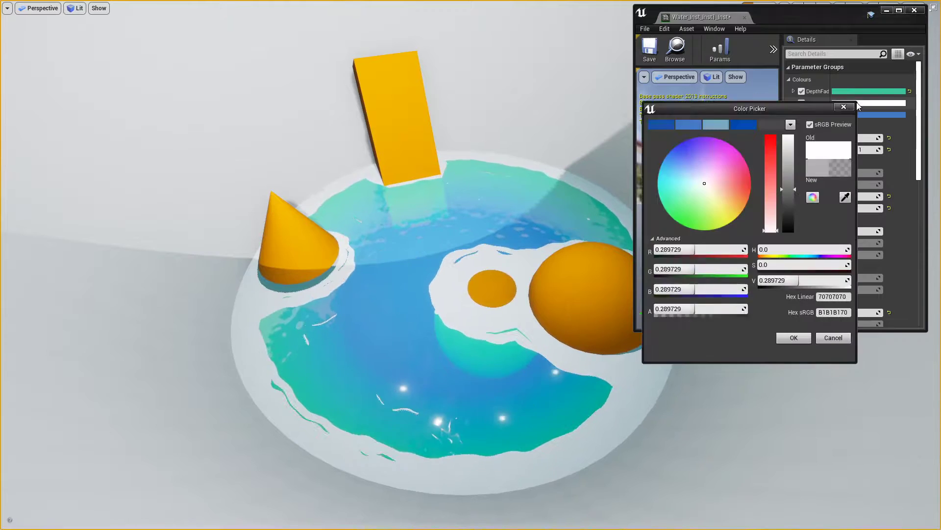
{"action": "left_click", "coordinate": [733, 220]}
{"action": "left_click", "coordinate": [833, 337]}
Change the material instance's WaterColour to a saturated orange-red.
{"action": "left_click", "coordinate": [853, 115]}
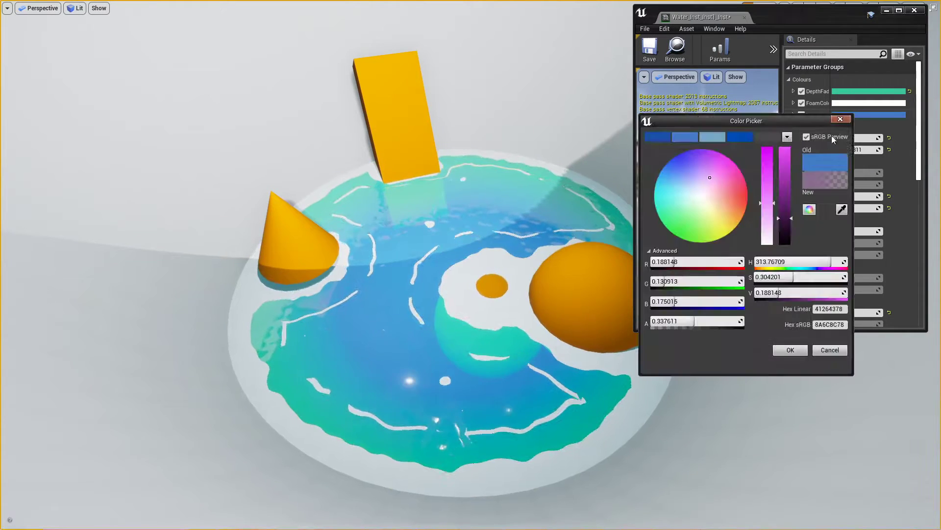
{"action": "mouse_move", "coordinate": [681, 164]}
{"action": "left_mouse_down"}
{"action": "mouse_move", "coordinate": [750, 160]}
{"action": "mouse_move", "coordinate": [745, 213]}
{"action": "mouse_move", "coordinate": [748, 198]}
{"action": "left_mouse_up"}
{"action": "left_click", "coordinate": [767, 176]}
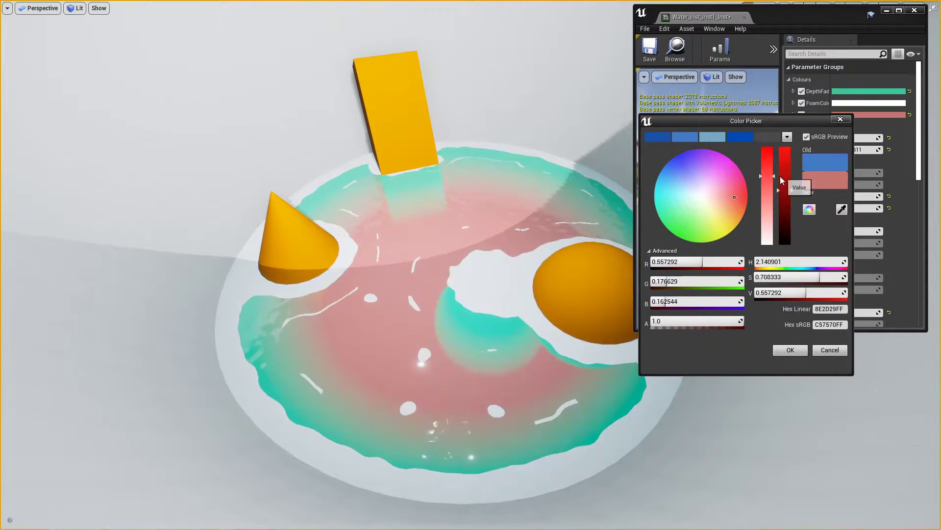
{"action": "left_click", "coordinate": [748, 200]}
{"action": "left_click", "coordinate": [788, 349]}
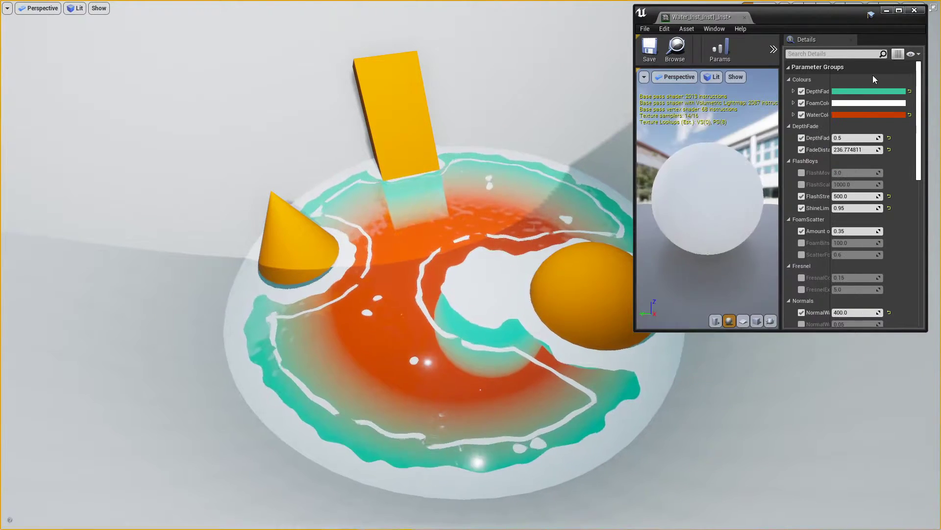
Change the DepthFadeColour to a dark crimson with hex sRGB 9B0030FF.
{"action": "left_click", "coordinate": [843, 92]}
{"action": "left_click_drag", "start_coordinate": [732, 190], "coordinate": [750, 202]}
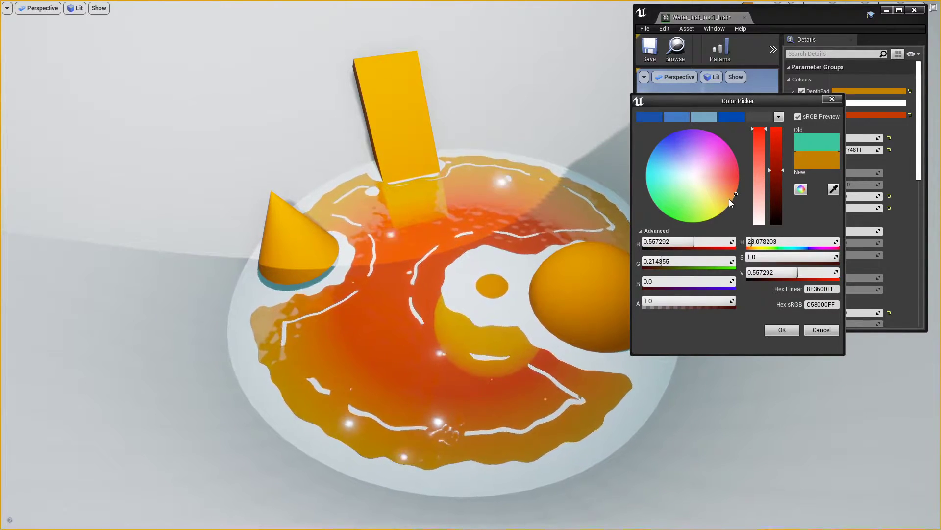
{"action": "mouse_move", "coordinate": [728, 199]}
{"action": "left_mouse_down"}
{"action": "mouse_move", "coordinate": [741, 169]}
{"action": "mouse_move", "coordinate": [784, 192]}
{"action": "left_mouse_up"}
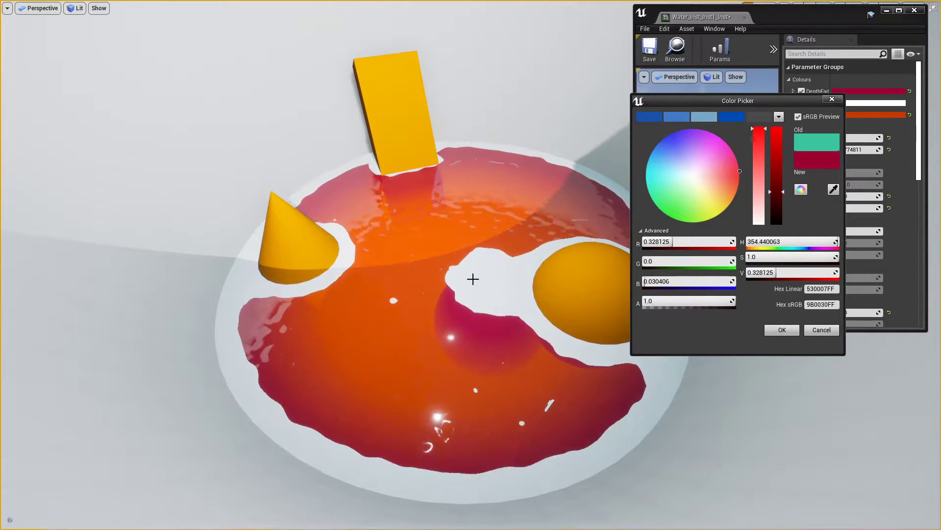
{"action": "left_click", "coordinate": [793, 334]}
Try a light orange FoamColour with hex sRGB FFAF4BFF.
{"action": "left_click", "coordinate": [869, 103]}
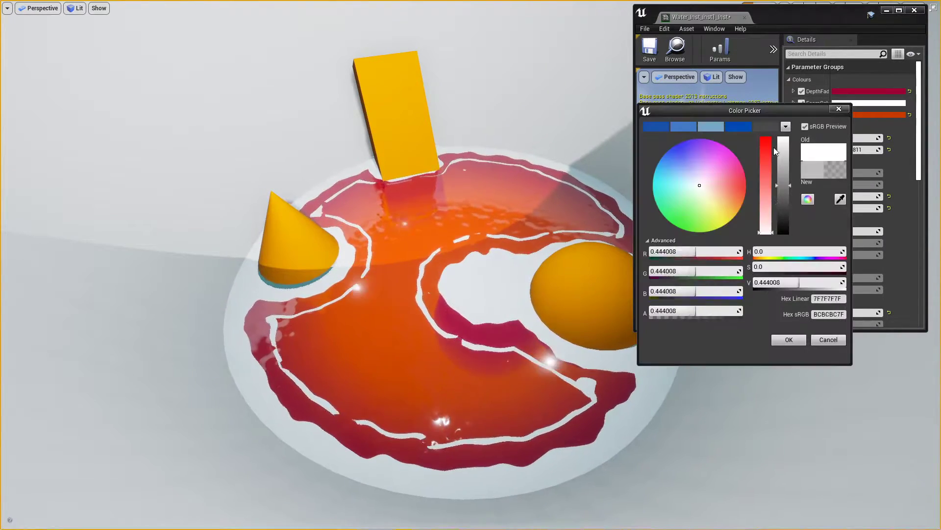
{"action": "left_click_drag", "start_coordinate": [717, 201], "coordinate": [740, 202]}
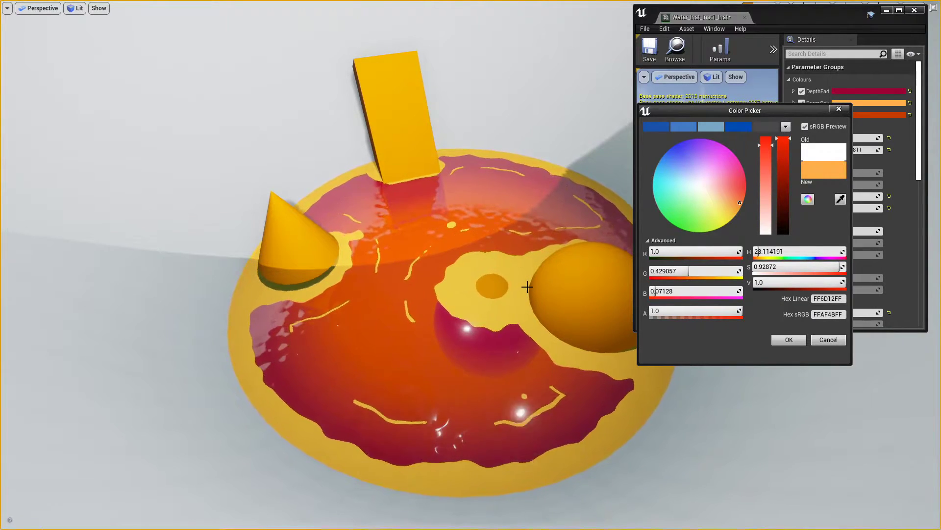
{"action": "left_click", "coordinate": [828, 340]}
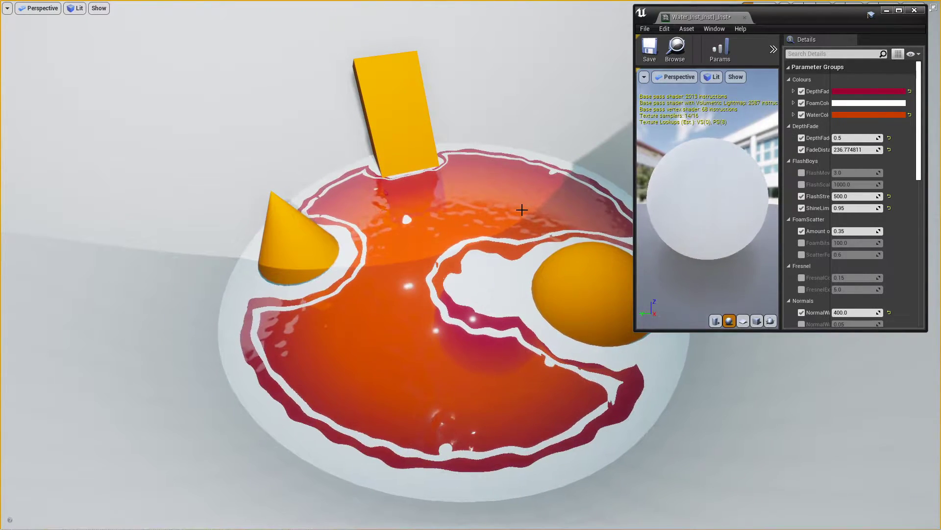
Undo all the recent FoamColour, DepthFadeColour and WaterColour edits.
{"action": "key", "text": "ctrl+z"}
{"action": "key", "text": "ctrl+z"}
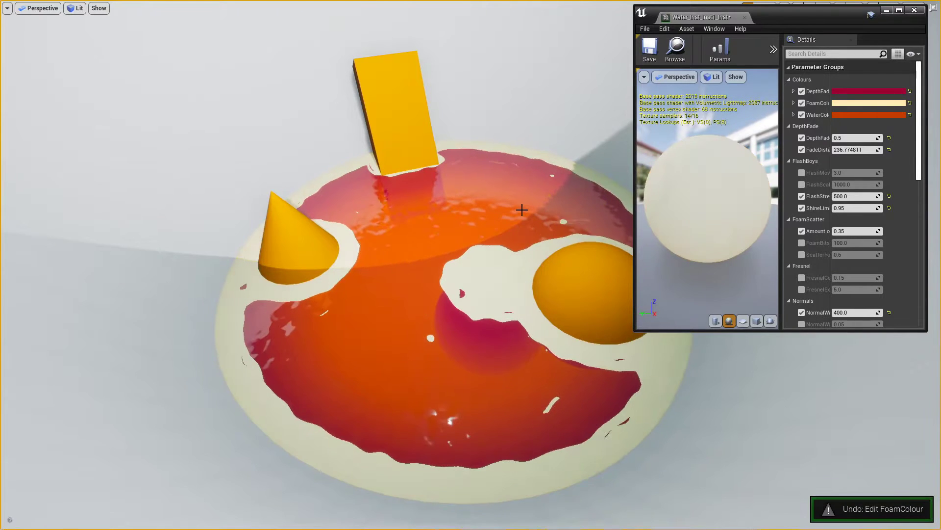
{"action": "key", "text": "ctrl+z"}
{"action": "key", "text": "ctrl+z"}
{"action": "key", "text": "ctrl+z"}
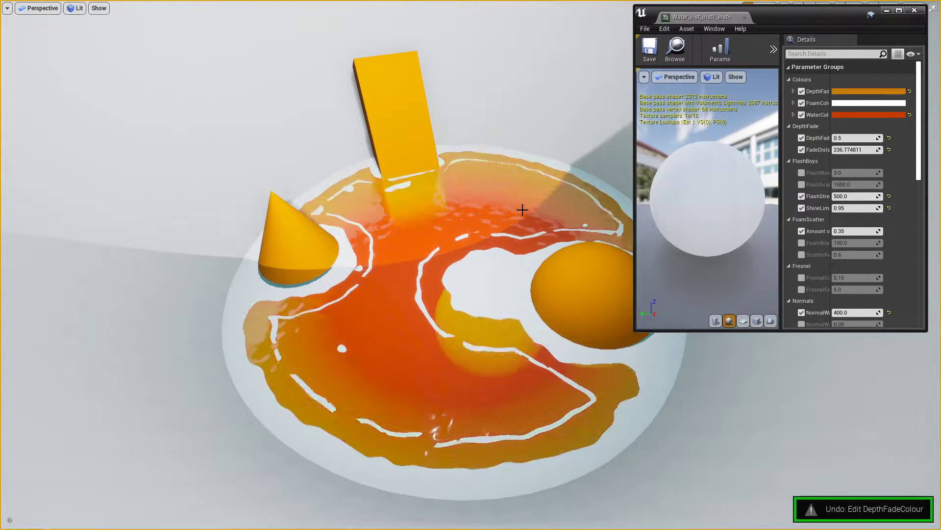
{"action": "key", "text": "ctrl+z"}
{"action": "key", "text": "ctrl+z"}
{"action": "key", "text": "ctrl+z"}
{"action": "key", "text": "ctrl+z"}
{"action": "key", "text": "ctrl+z"}
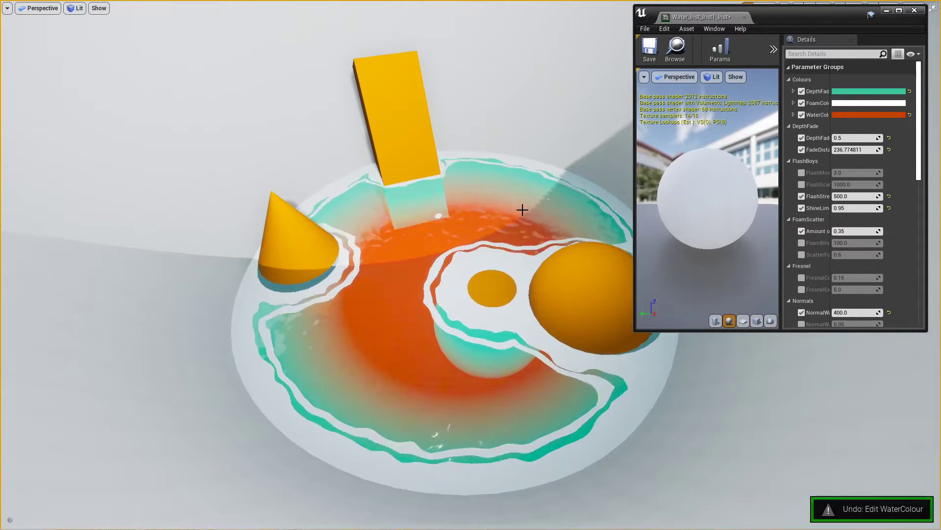
{"action": "key", "text": "ctrl+z"}
{"action": "key", "text": "ctrl+z"}
{"action": "key", "text": "ctrl+z"}
{"action": "key", "text": "ctrl+z"}
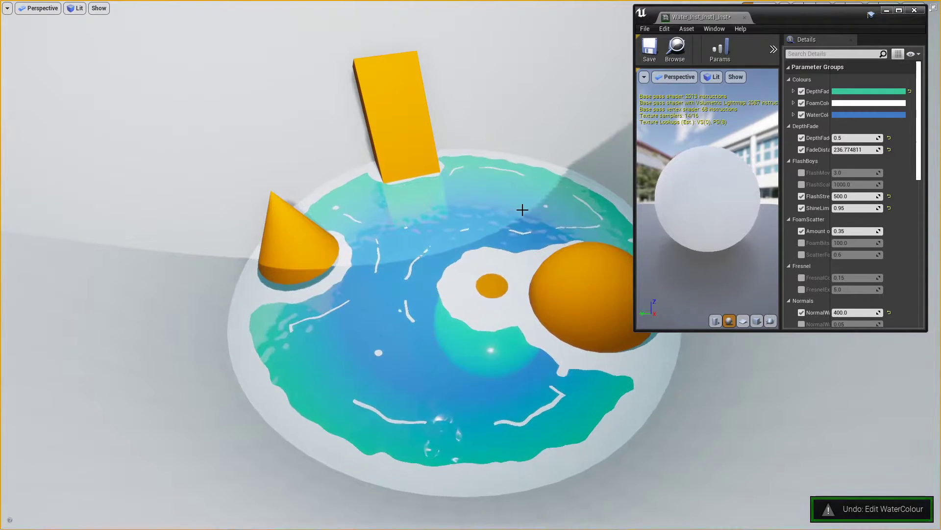
{"action": "key", "text": "ctrl+z"}
{"action": "key", "text": "ctrl+z"}
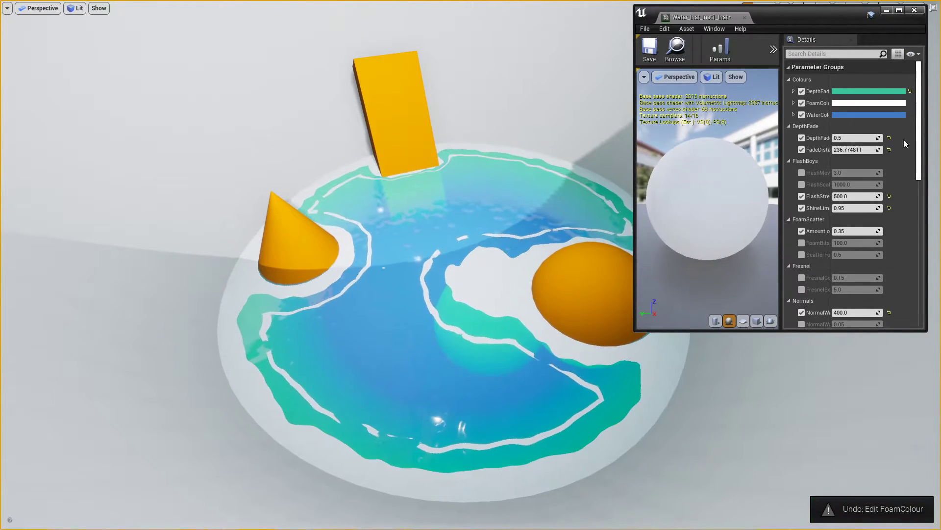
Set the first value in the DepthFade group to about 1.548 and enable the Divide parameter override.
{"action": "mouse_move", "coordinate": [847, 139]}
{"action": "left_mouse_down"}
{"action": "mouse_move", "coordinate": [894, 138]}
{"action": "mouse_move", "coordinate": [855, 138]}
{"action": "left_mouse_up"}
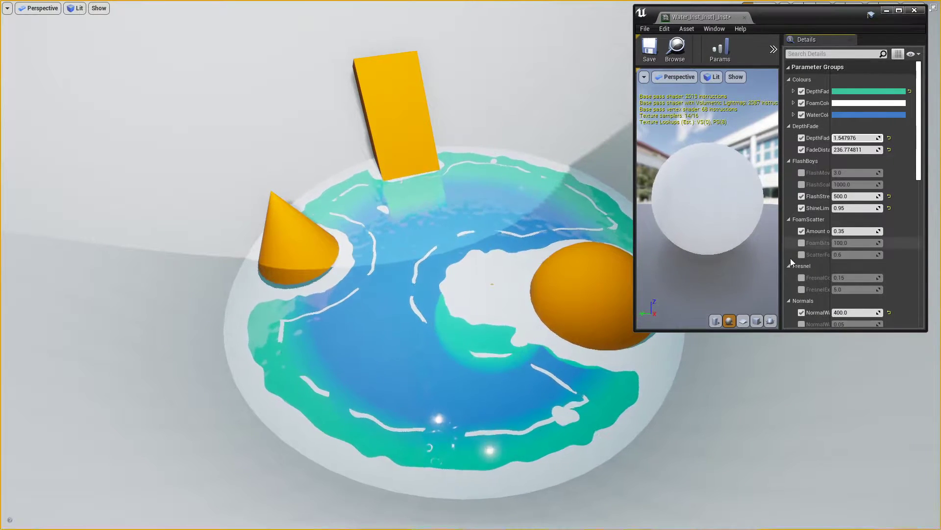
{"action": "scroll", "coordinate": [815, 245], "scroll_direction": "down", "scroll_amount": 5}
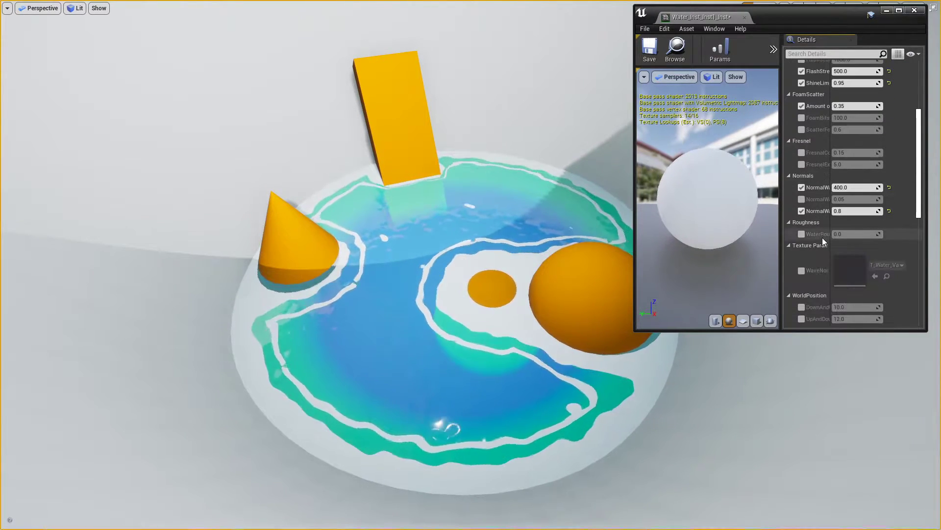
{"action": "scroll", "coordinate": [822, 237], "scroll_direction": "down", "scroll_amount": 6}
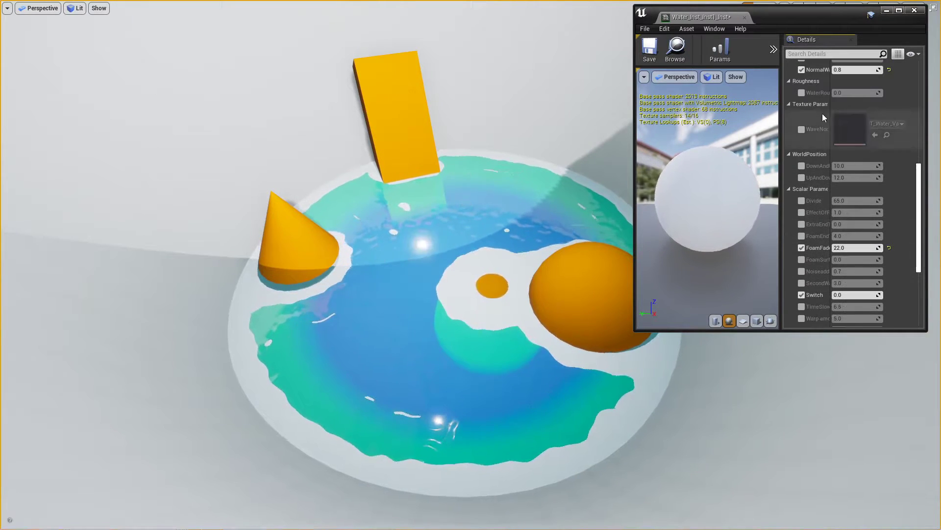
{"action": "scroll", "coordinate": [812, 243], "scroll_direction": "down", "scroll_amount": 3}
{"action": "left_click", "coordinate": [801, 138]}
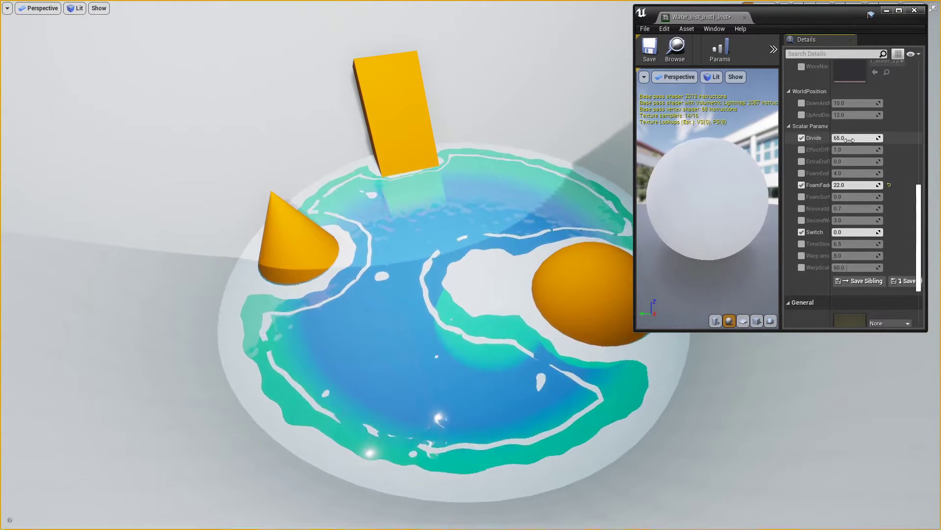
Try a Divide value of about 45.2, and undo that change.
{"action": "mouse_move", "coordinate": [849, 140]}
{"action": "left_mouse_down"}
{"action": "mouse_move", "coordinate": [819, 140]}
{"action": "mouse_move", "coordinate": [844, 140]}
{"action": "mouse_move", "coordinate": [832, 140]}
{"action": "left_mouse_up"}
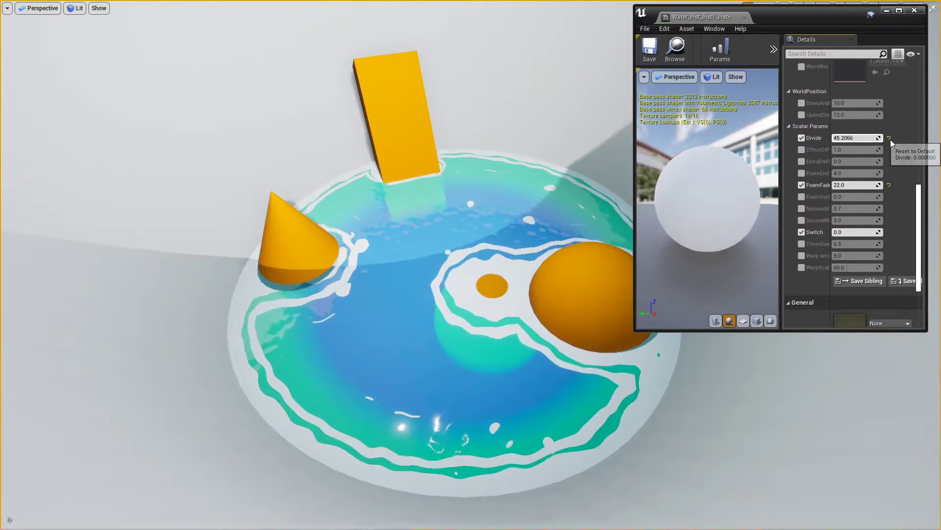
{"action": "key", "text": "ctrl+z"}
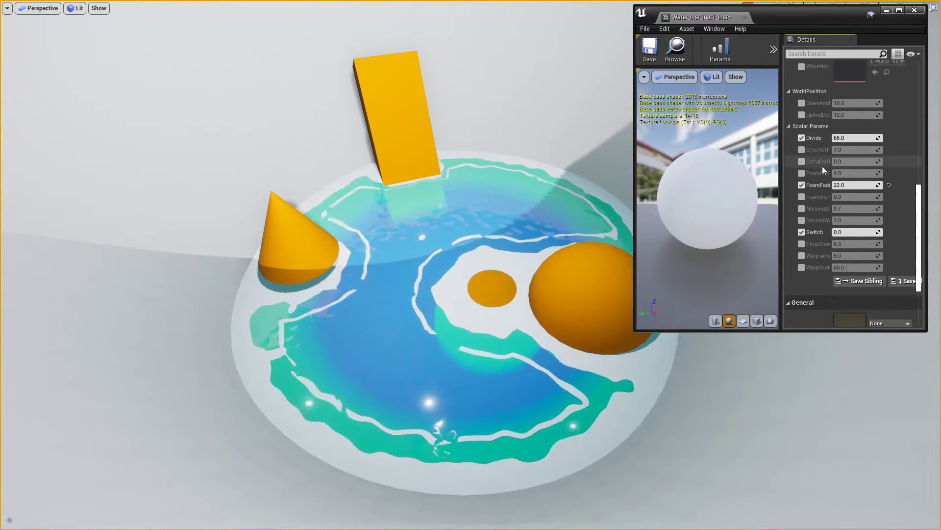
Widen the column of parameter names and set FoamFadeOutDistance to 22.
{"action": "left_click_drag", "start_coordinate": [830, 173], "coordinate": [860, 173]}
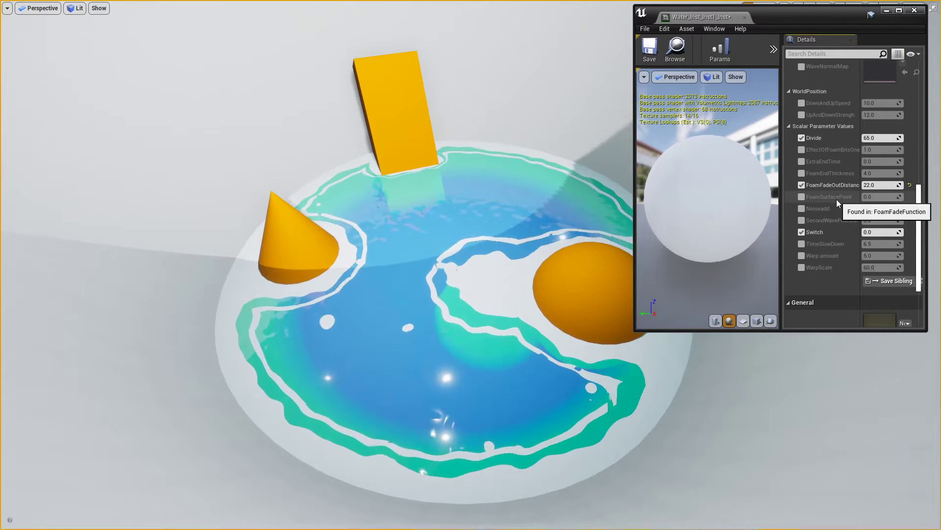
{"action": "left_click", "coordinate": [878, 185]}
{"action": "type", "text": "12"}
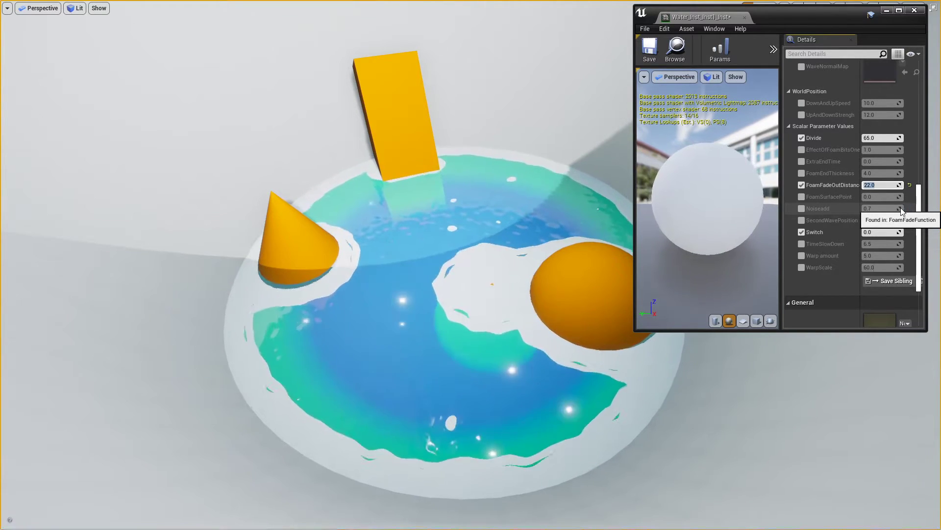
Set the normal wave strength to 1.5 in the Normals group.
{"action": "scroll", "coordinate": [885, 182], "scroll_direction": "up", "scroll_amount": 6}
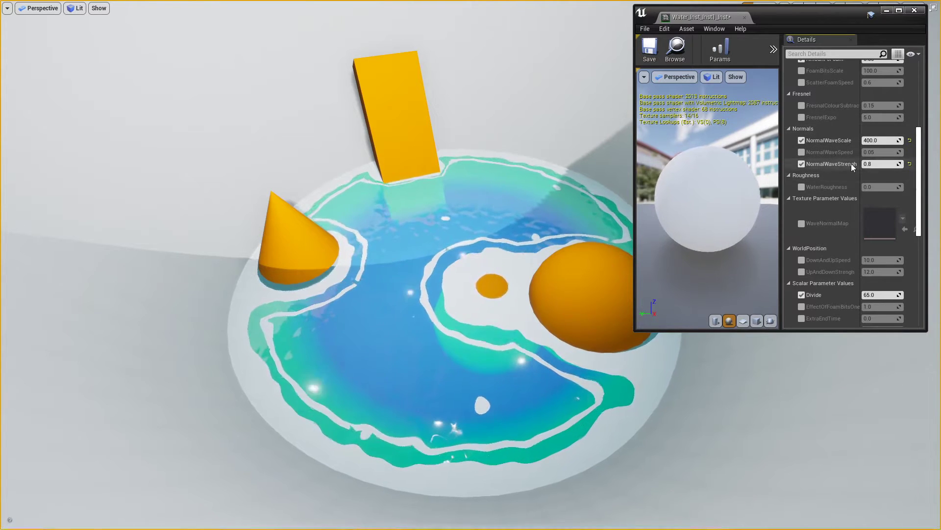
{"action": "mouse_move", "coordinate": [881, 164]}
{"action": "left_mouse_down"}
{"action": "mouse_move", "coordinate": [902, 164]}
{"action": "mouse_move", "coordinate": [866, 164]}
{"action": "left_mouse_up"}
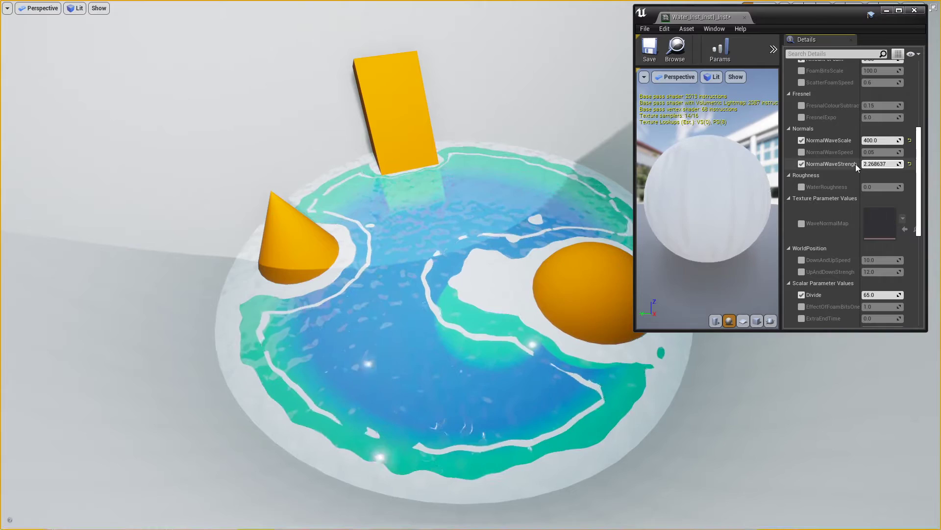
{"action": "left_click", "coordinate": [877, 164]}
{"action": "type", "text": "1.5"}
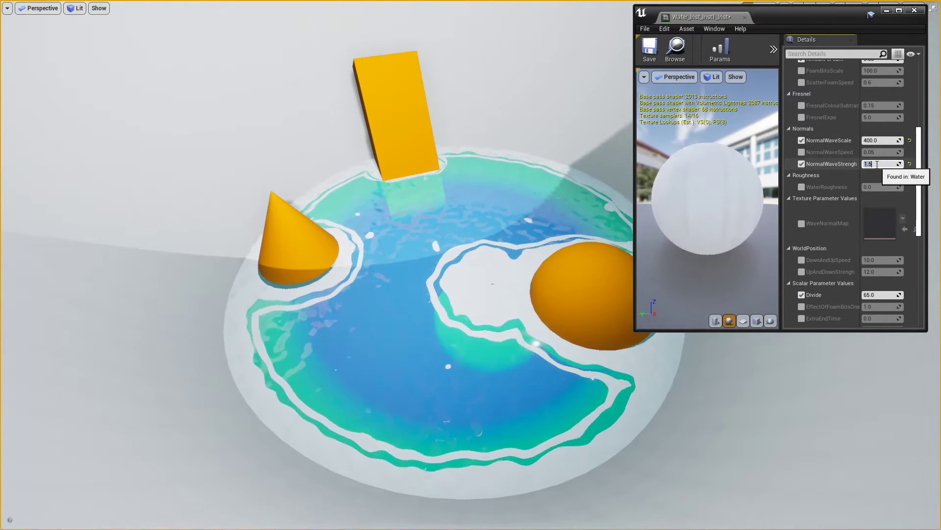
{"action": "key", "text": "Return"}
Set NormalWaveScale to about 251.2, then enable NormalWaveSpeed and set it to 0.2.
{"action": "mouse_move", "coordinate": [882, 141]}
{"action": "left_mouse_down"}
{"action": "mouse_move", "coordinate": [897, 141]}
{"action": "mouse_move", "coordinate": [848, 141]}
{"action": "left_mouse_up"}
{"action": "left_click", "coordinate": [801, 152]}
{"action": "left_click", "coordinate": [878, 152]}
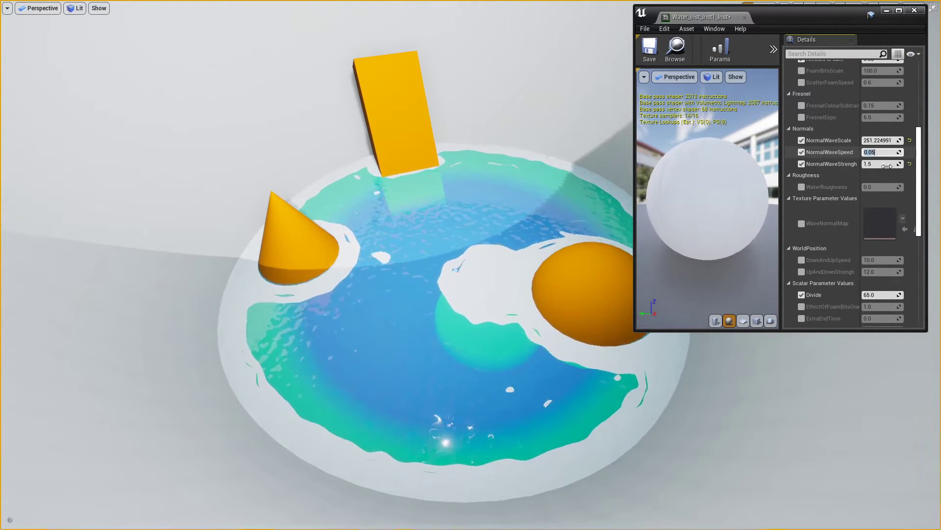
{"action": "type", "text": "0.2"}
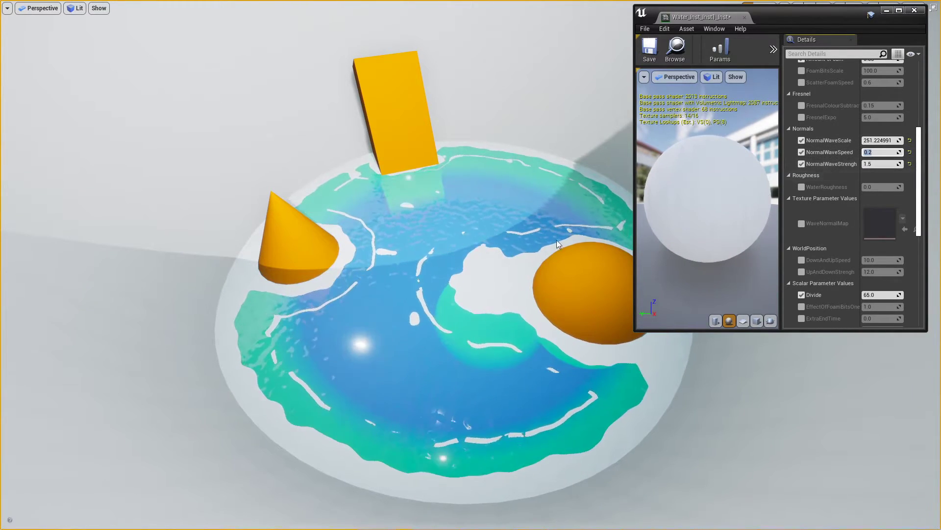
Set the normal wave strength to 5 in the Normals group.
{"action": "key", "text": "Return"}
{"action": "right_click_drag", "start_coordinate": [373, 295], "coordinate": [363, 216]}
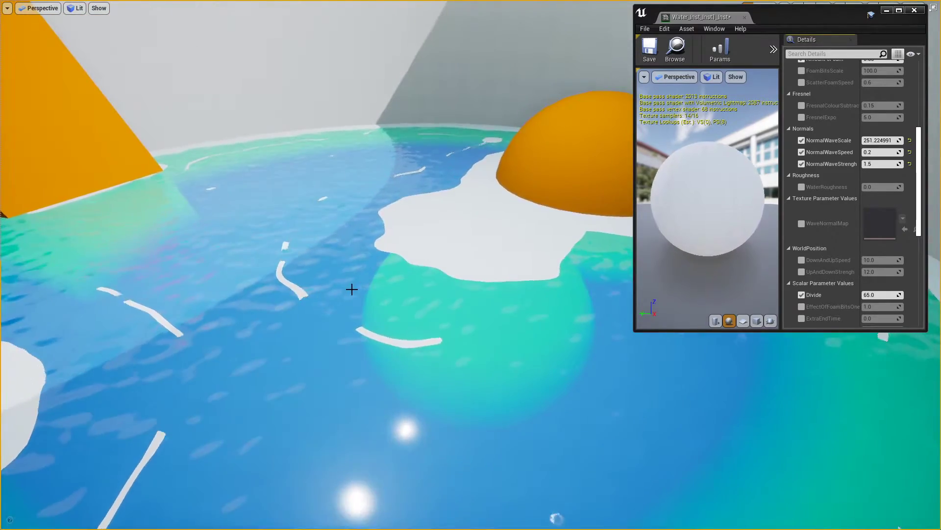
{"action": "left_click", "coordinate": [881, 165]}
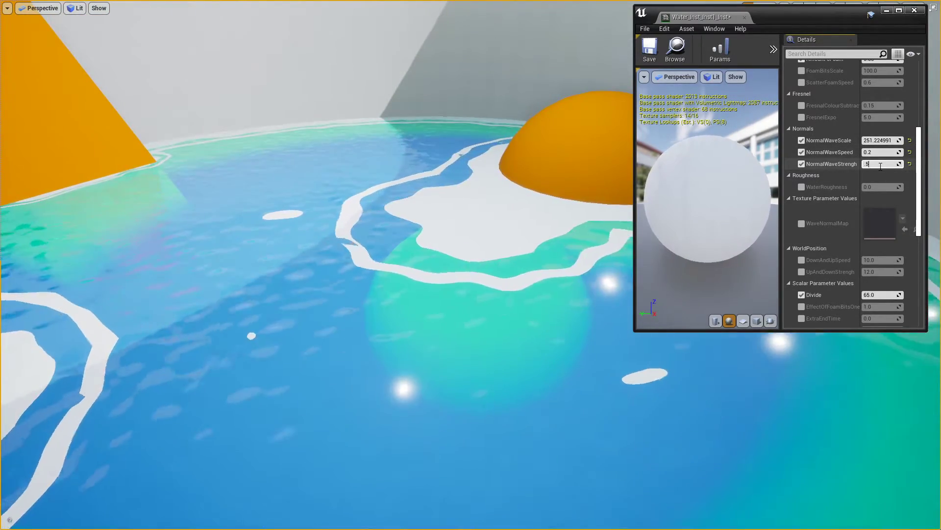
{"action": "type", "text": "5"}
{"action": "key", "text": "Return"}
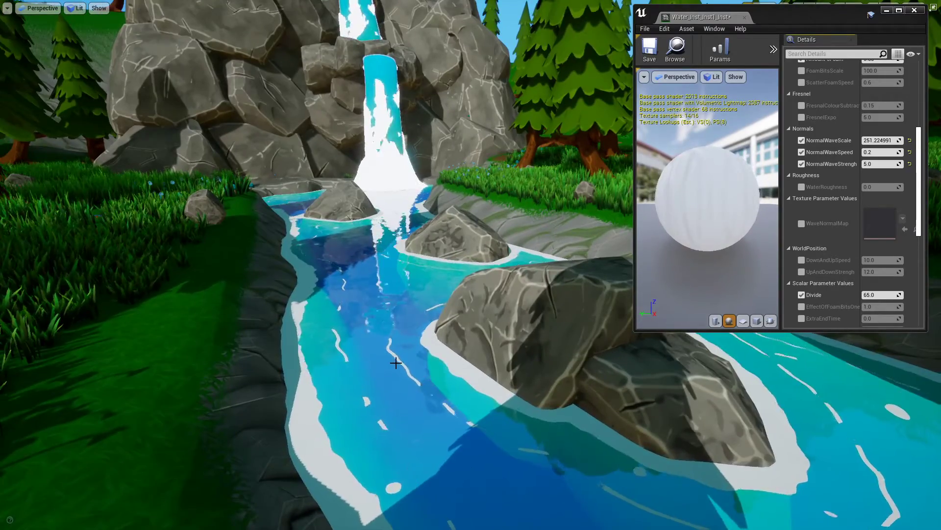
Leave the full-screen viewport, try two MI_River_DistanceFields instances on the river surface, and undo them.
{"action": "key", "text": "F11"}
{"action": "left_click_drag", "start_coordinate": [484, 444], "coordinate": [504, 372]}
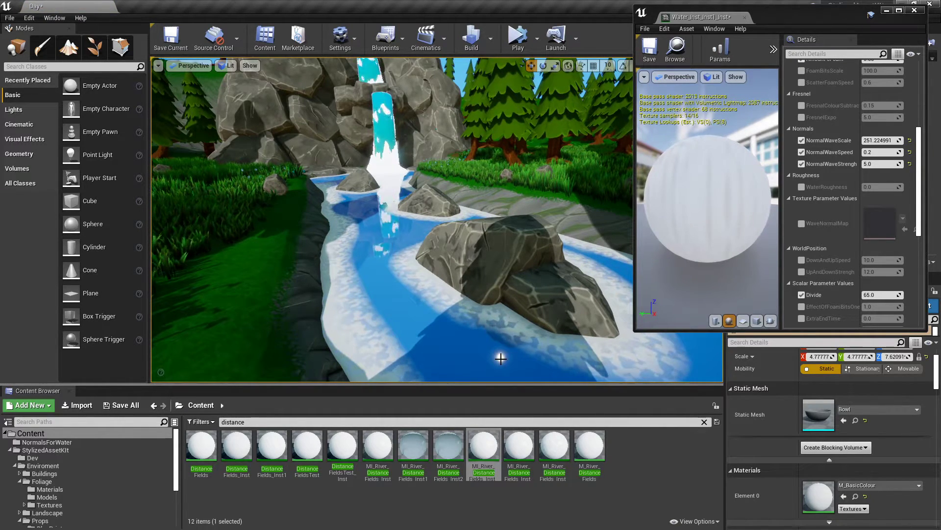
{"action": "left_click_drag", "start_coordinate": [518, 446], "coordinate": [387, 343]}
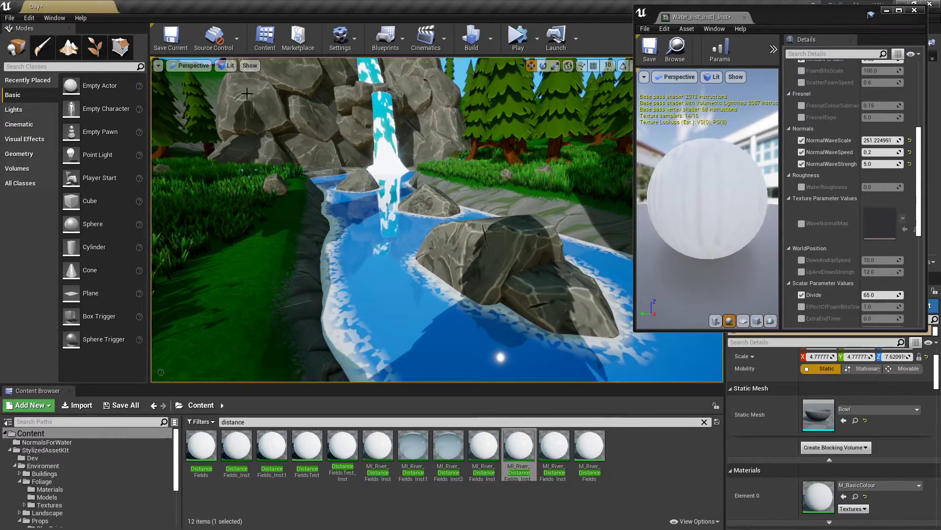
{"action": "mouse_move", "coordinate": [477, 311]}
{"action": "right_mouse_down"}
{"action": "mouse_move", "coordinate": [479, 324]}
{"action": "mouse_move", "coordinate": [466, 320]}
{"action": "right_mouse_up"}
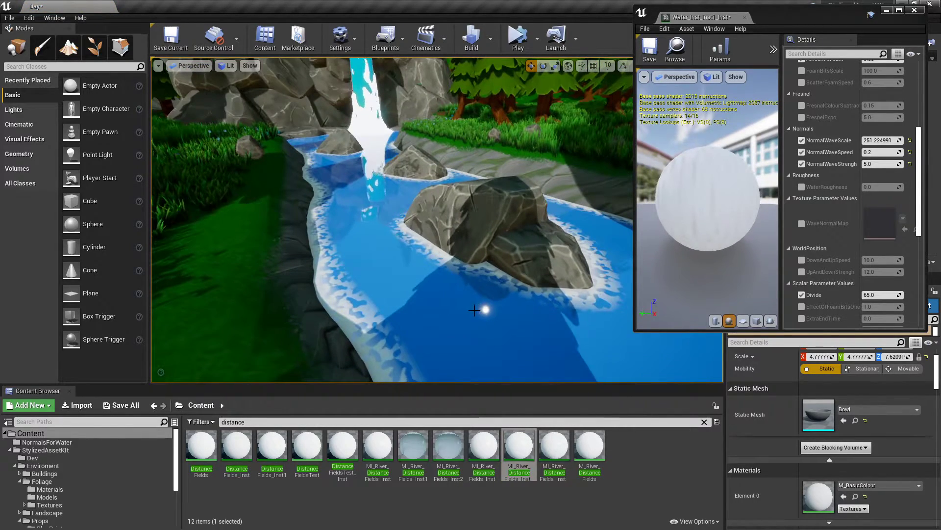
{"action": "key", "text": "ctrl+z"}
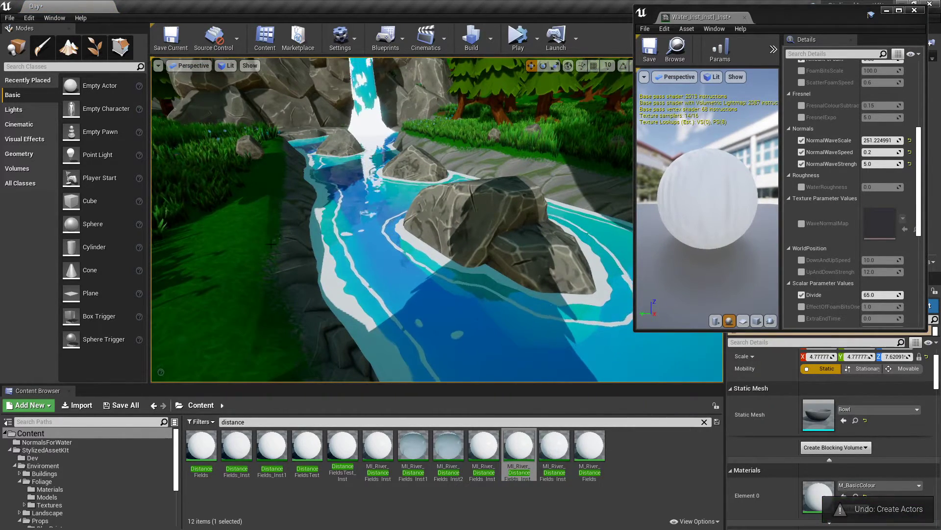
{"action": "right_click_drag", "start_coordinate": [277, 264], "coordinate": [270, 260]}
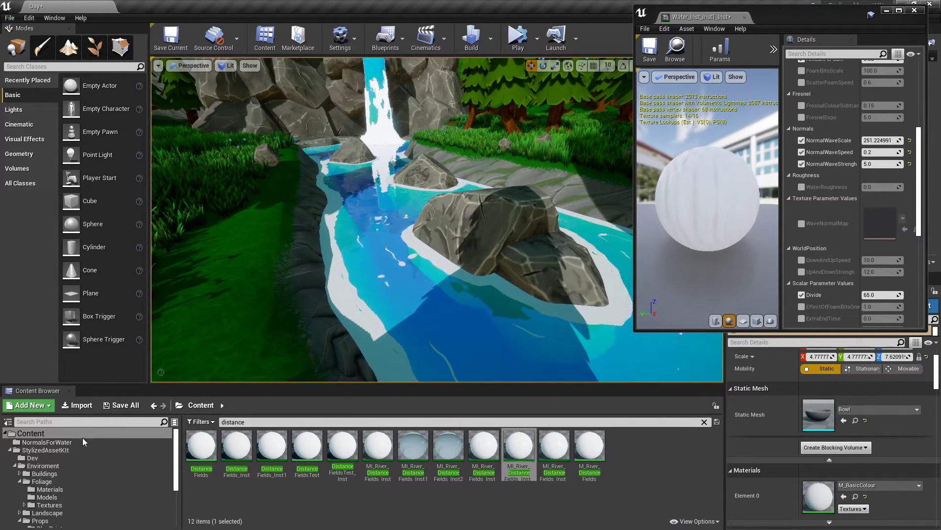
Search the project content for "night" and open the Night level in game view without saving the pending changes.
{"action": "left_click_drag", "start_coordinate": [249, 422], "coordinate": [190, 426]}
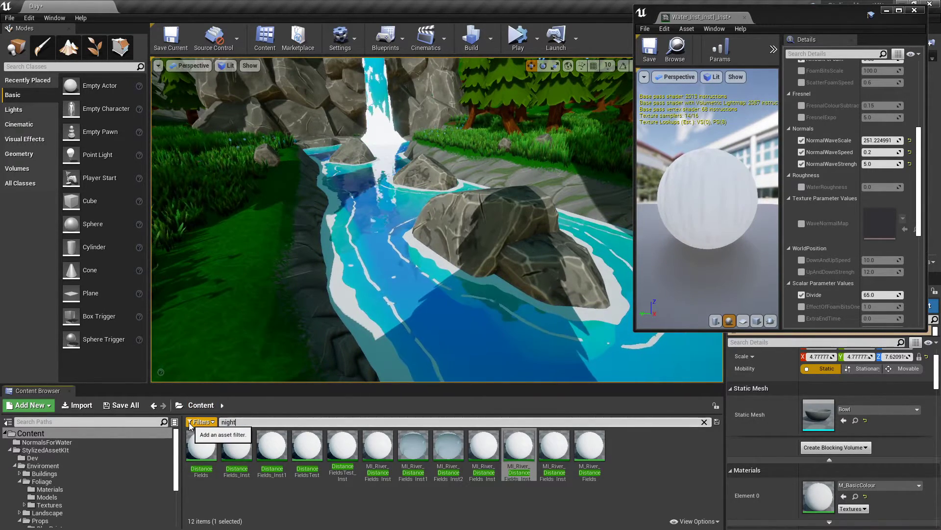
{"action": "double_click", "coordinate": [448, 445]}
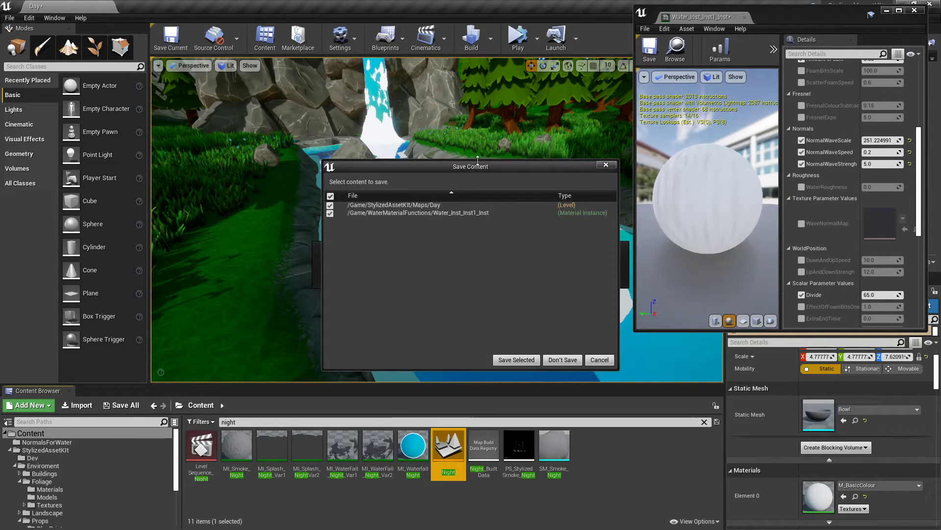
{"action": "left_click", "coordinate": [563, 360]}
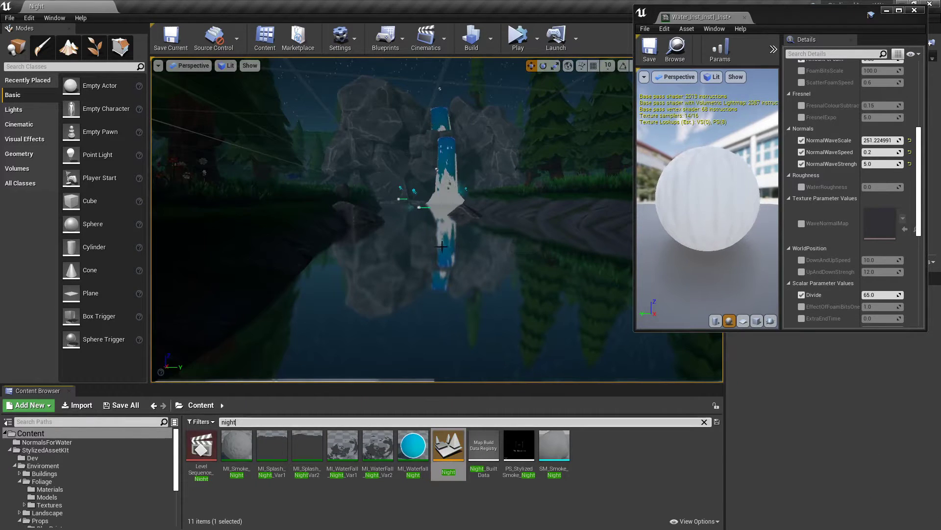
{"action": "right_click_drag", "start_coordinate": [437, 221], "coordinate": [451, 260]}
{"action": "key", "text": "g"}
{"action": "key", "text": "w"}
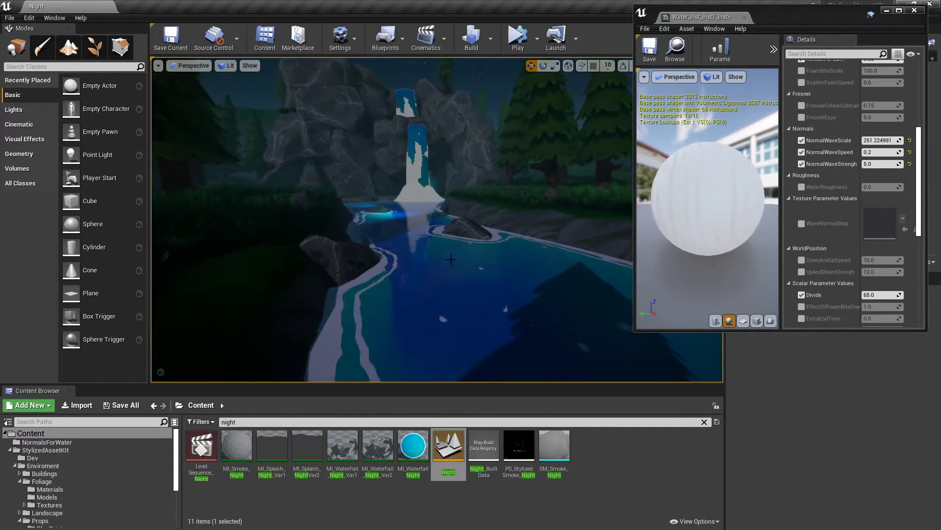
Place a copy of the midstream rock in the river, closer to the camera.
{"action": "left_click", "coordinate": [479, 254]}
{"action": "left_click_drag", "start_coordinate": [466, 247], "coordinate": [564, 329]}
{"action": "right_click_drag", "start_coordinate": [557, 319], "coordinate": [527, 341]}
{"action": "left_click", "coordinate": [76, 56]}
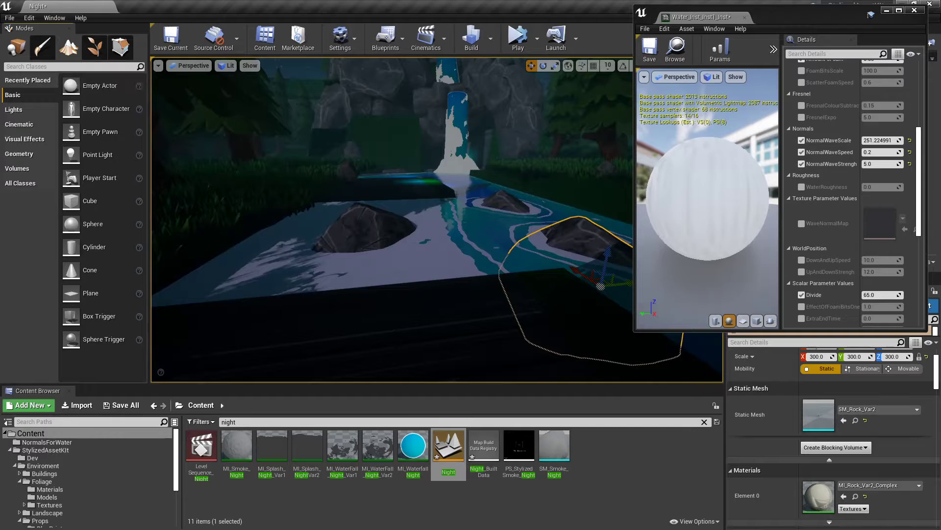
{"action": "left_click", "coordinate": [17, 48]}
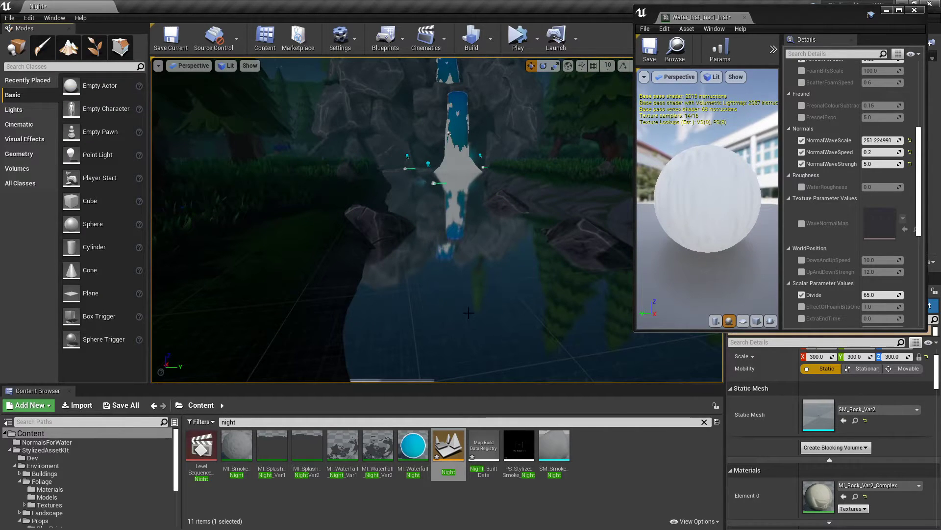
{"action": "right_click", "coordinate": [457, 210]}
{"action": "right_click_drag", "start_coordinate": [452, 231], "coordinate": [474, 260]}
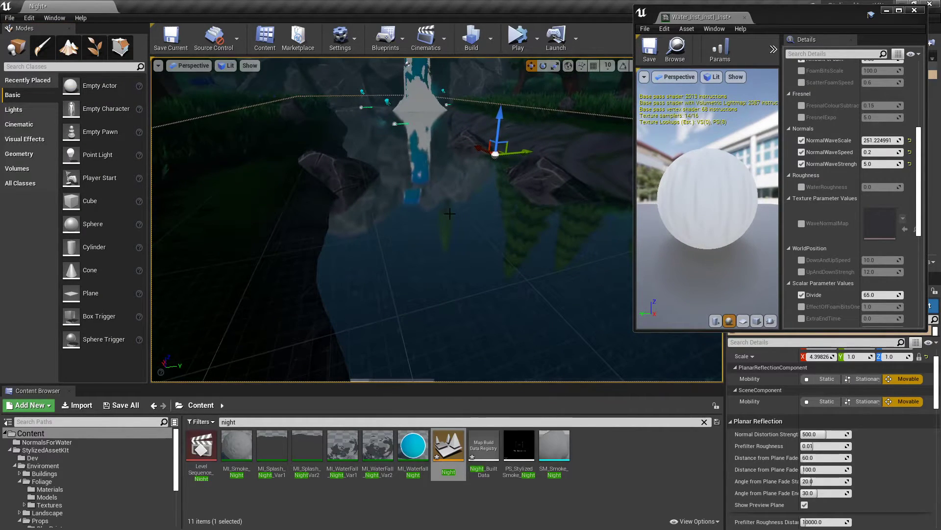
{"action": "key", "text": "Escape"}
{"action": "key", "text": "g"}
Move and rotate the copied rock so it sits partly submerged in the river with foam around it.
{"action": "left_click", "coordinate": [545, 187]}
{"action": "right_click_drag", "start_coordinate": [545, 186], "coordinate": [559, 196]}
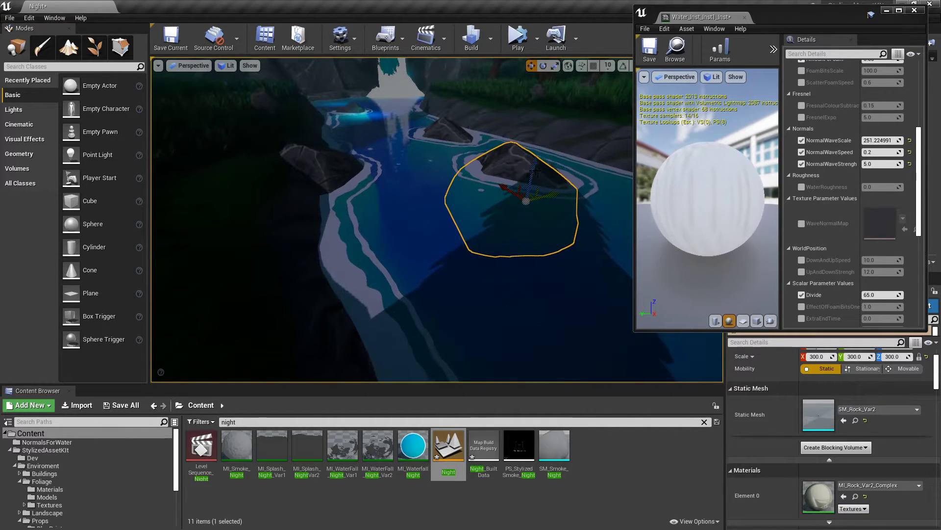
{"action": "left_click_drag", "start_coordinate": [531, 143], "coordinate": [543, 79]}
{"action": "middle_click_drag", "start_coordinate": [543, 80], "coordinate": [527, 151]}
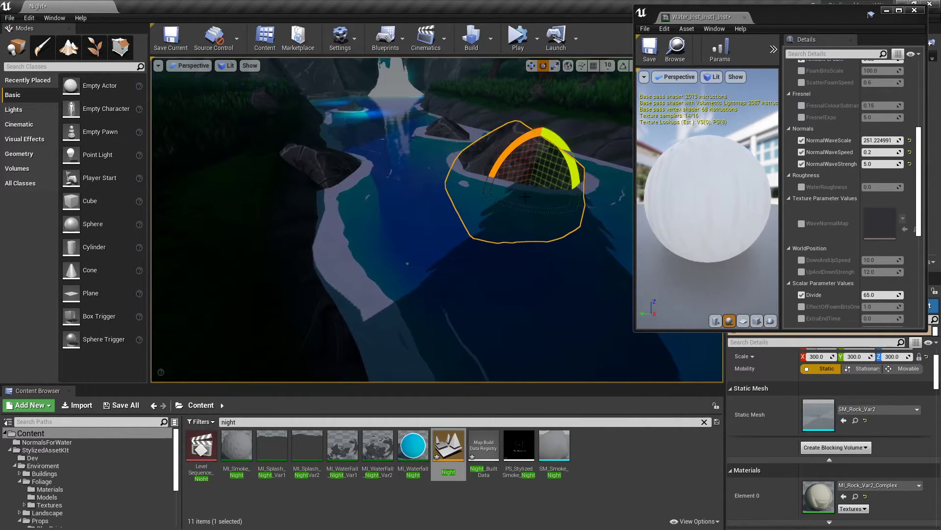
{"action": "right_click_drag", "start_coordinate": [525, 197], "coordinate": [498, 193]}
{"action": "left_click_drag", "start_coordinate": [550, 213], "coordinate": [602, 219]}
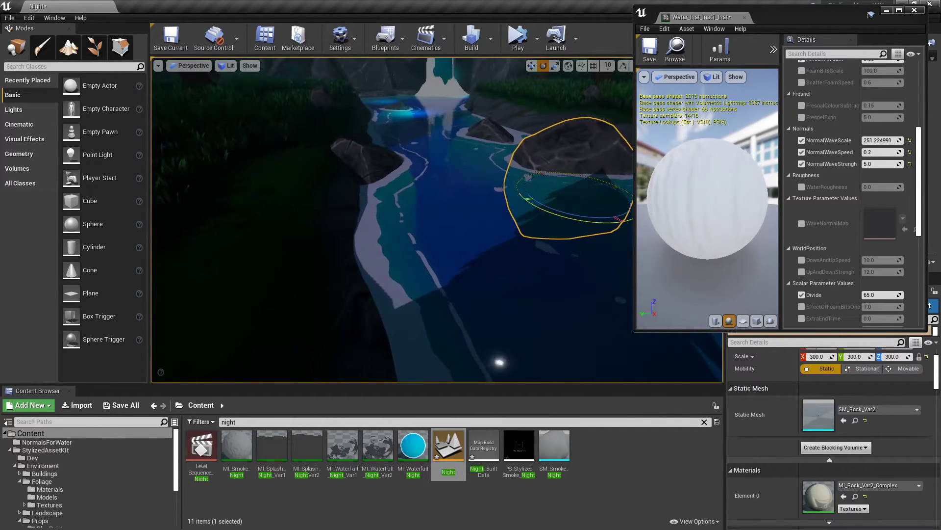
{"action": "left_click_drag", "start_coordinate": [615, 168], "coordinate": [619, 150]}
{"action": "right_click_drag", "start_coordinate": [546, 154], "coordinate": [571, 142]}
{"action": "key", "text": "w"}
{"action": "left_click_drag", "start_coordinate": [523, 181], "coordinate": [528, 207]}
Open the water plane's material instance, follow its parents up to the base Water material, and maximise the editor window.
{"action": "left_click", "coordinate": [540, 269]}
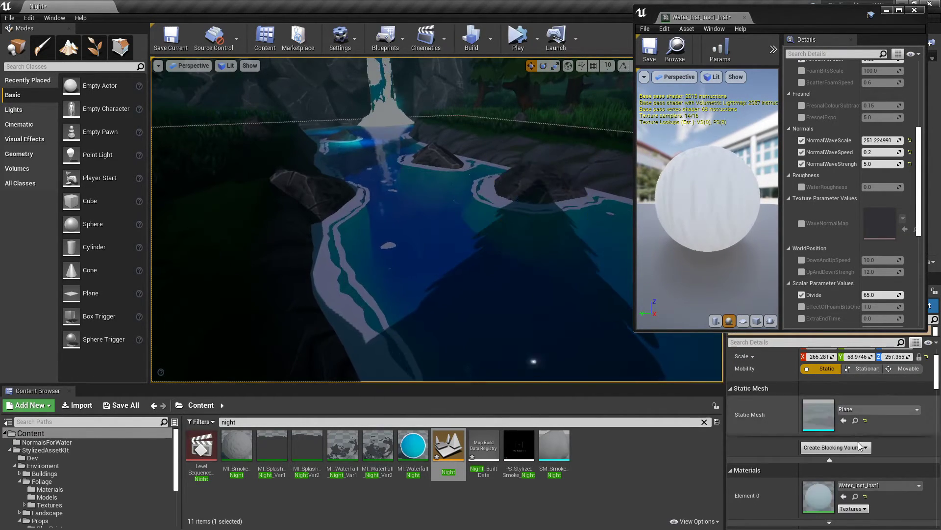
{"action": "double_click", "coordinate": [819, 497]}
{"action": "scroll", "coordinate": [841, 292], "scroll_direction": "down", "scroll_amount": 5}
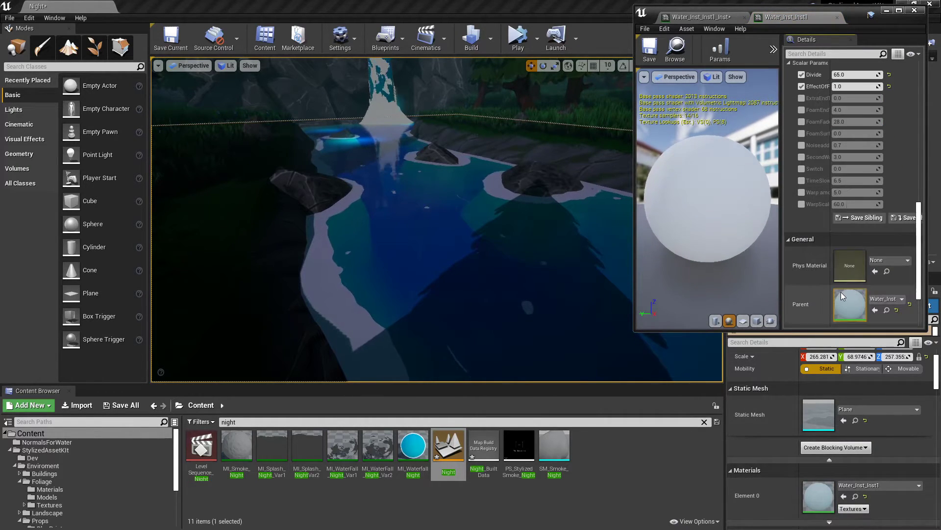
{"action": "double_click", "coordinate": [845, 299]}
{"action": "scroll", "coordinate": [846, 298], "scroll_direction": "down", "scroll_amount": 5}
{"action": "scroll", "coordinate": [846, 298], "scroll_direction": "down", "scroll_amount": 5}
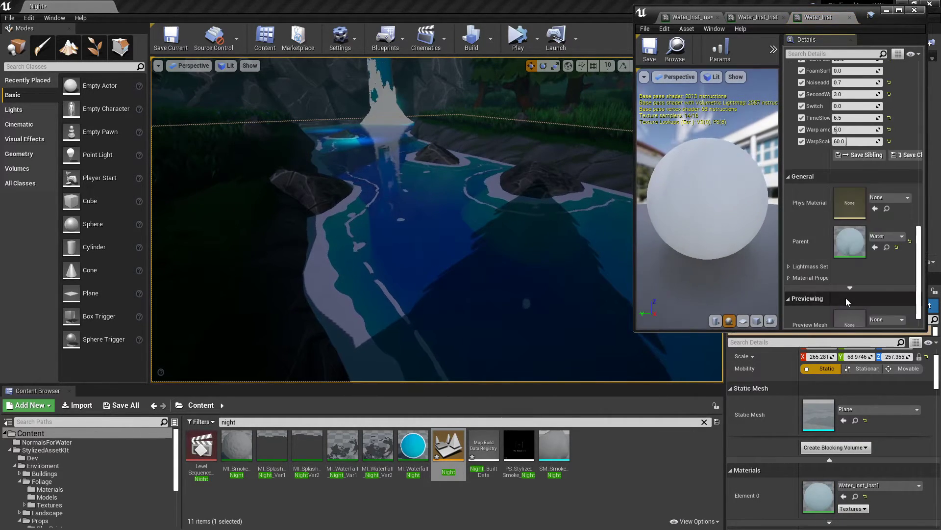
{"action": "double_click", "coordinate": [849, 234]}
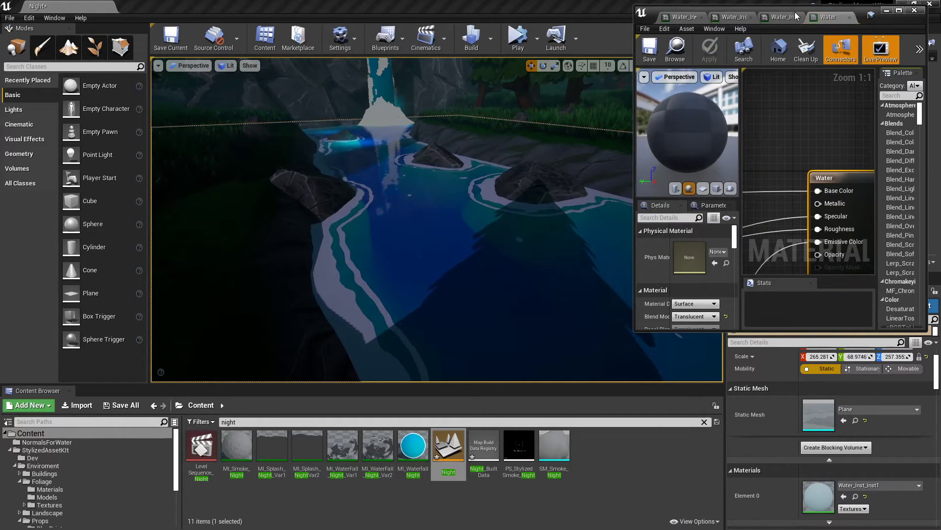
{"action": "left_click_drag", "start_coordinate": [792, 9], "coordinate": [706, 0]}
Examine the Water material's node graph, from the output node back to the foam function nodes.
{"action": "right_click_drag", "start_coordinate": [425, 267], "coordinate": [490, 259]}
{"action": "scroll", "coordinate": [491, 260], "scroll_direction": "down", "scroll_amount": 10}
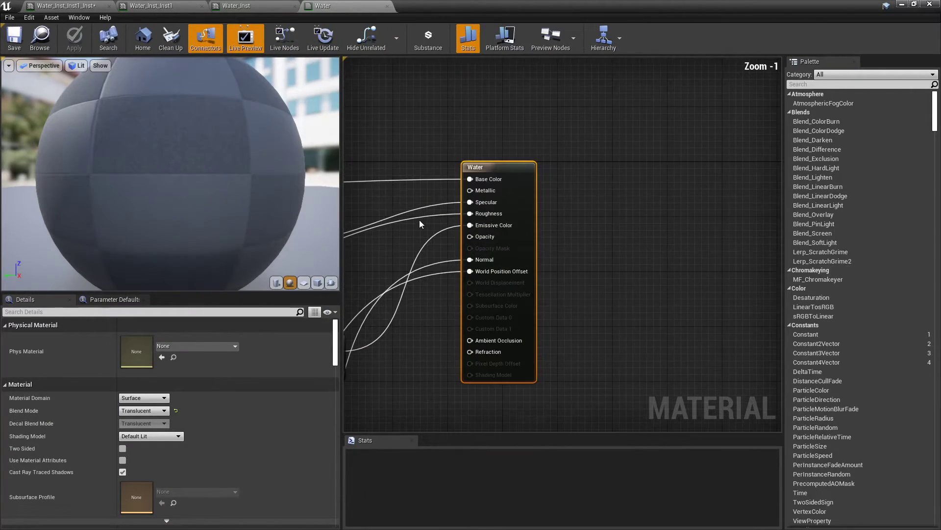
{"action": "right_click_drag", "start_coordinate": [640, 213], "coordinate": [618, 219]}
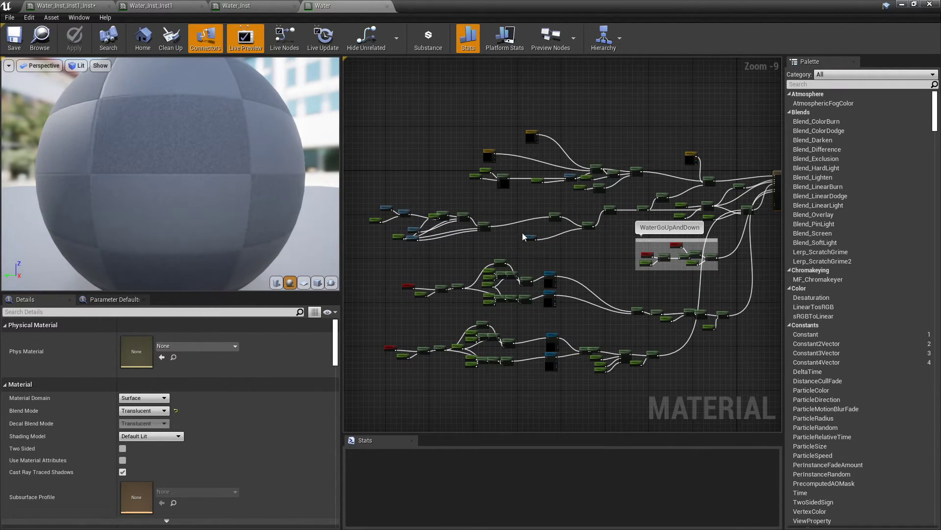
{"action": "right_click_drag", "start_coordinate": [489, 226], "coordinate": [616, 226]}
{"action": "scroll", "coordinate": [547, 245], "scroll_direction": "up", "scroll_amount": 3}
{"action": "right_click", "coordinate": [519, 245]}
{"action": "scroll", "coordinate": [616, 225], "scroll_direction": "up", "scroll_amount": 6}
{"action": "right_click_drag", "start_coordinate": [541, 204], "coordinate": [695, 200]}
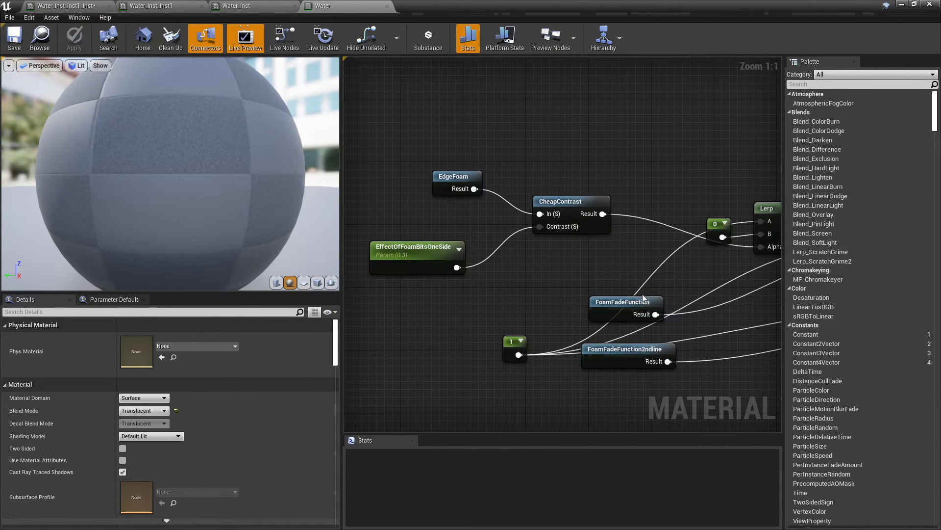
Inspect the EdgeFoam material function's graph and return to the Water material.
{"action": "double_click", "coordinate": [461, 195]}
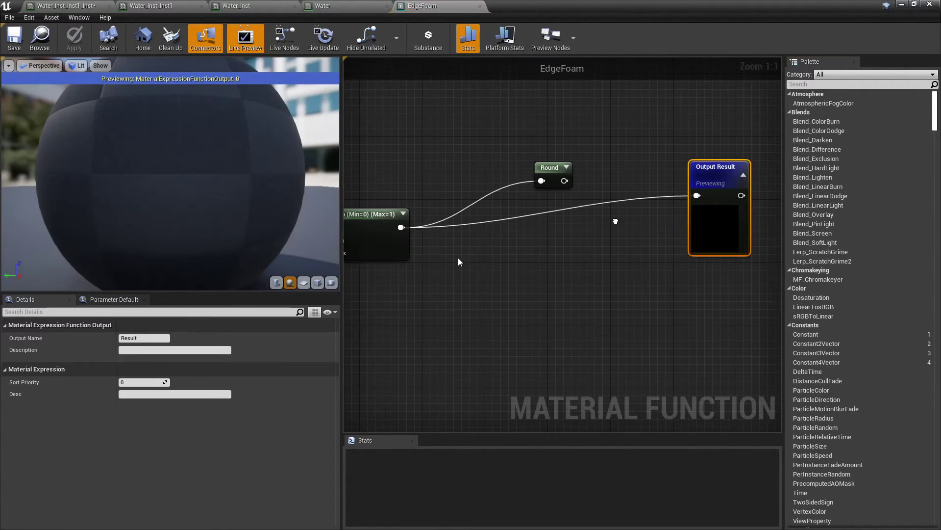
{"action": "right_click_drag", "start_coordinate": [532, 243], "coordinate": [511, 249]}
{"action": "left_click", "coordinate": [343, 6]}
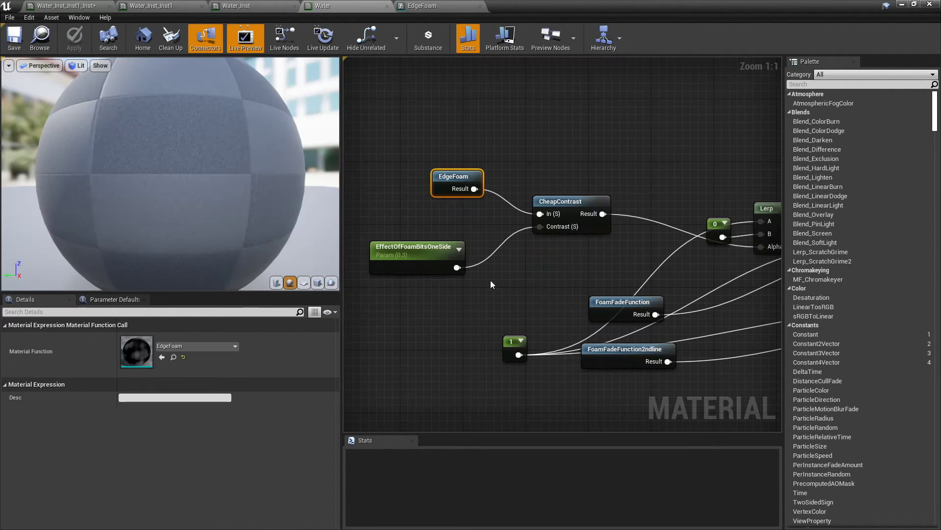
Inspect the whole FoamFadeFunction graph and go back to the Water material.
{"action": "double_click", "coordinate": [613, 309]}
{"action": "right_click_drag", "start_coordinate": [421, 229], "coordinate": [662, 208]}
{"action": "scroll", "coordinate": [554, 235], "scroll_direction": "down", "scroll_amount": 6}
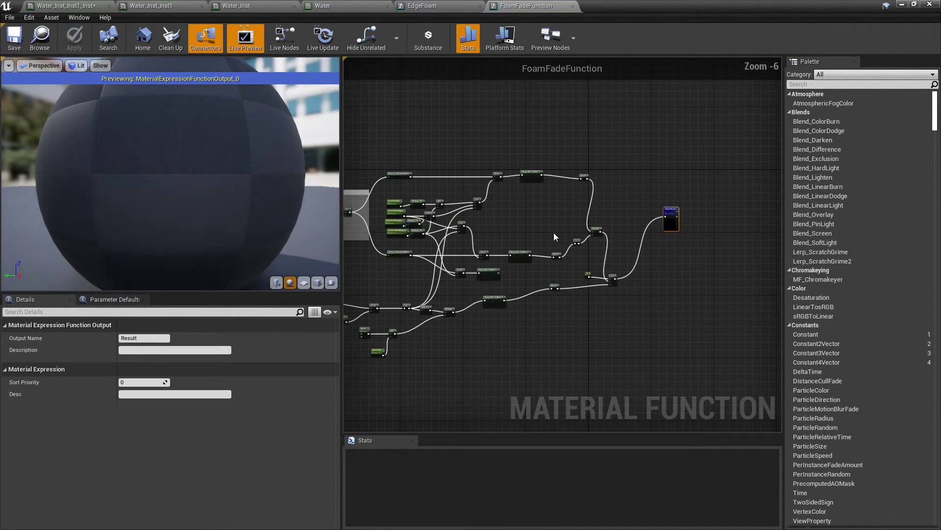
{"action": "right_click_drag", "start_coordinate": [550, 235], "coordinate": [435, 246]}
{"action": "left_click", "coordinate": [333, 10]}
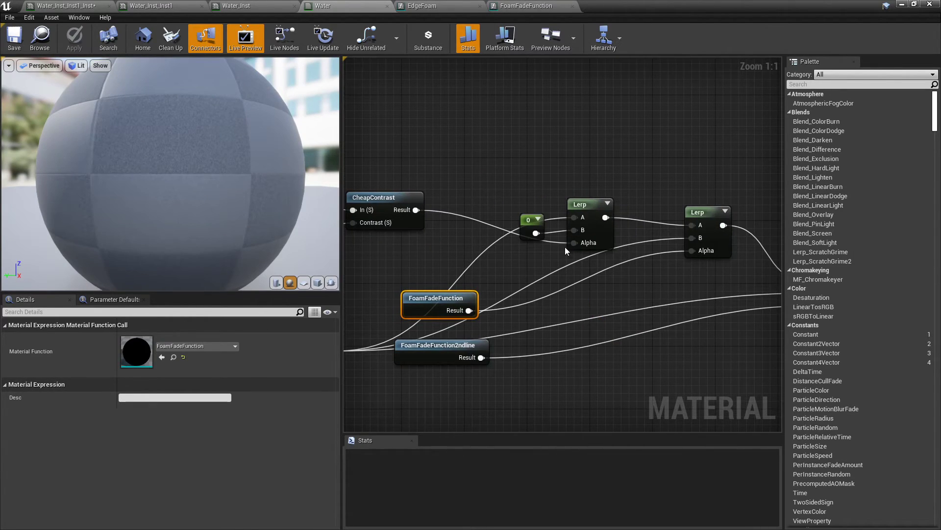
Inspect the FoamBits function's graph, including its EdgeFoam-to-Round branch, and close the material editor window to return to the level.
{"action": "scroll", "coordinate": [569, 247], "scroll_direction": "down", "scroll_amount": 4}
{"action": "right_click_drag", "start_coordinate": [572, 246], "coordinate": [432, 234]}
{"action": "right_click_drag", "start_coordinate": [662, 240], "coordinate": [615, 203]}
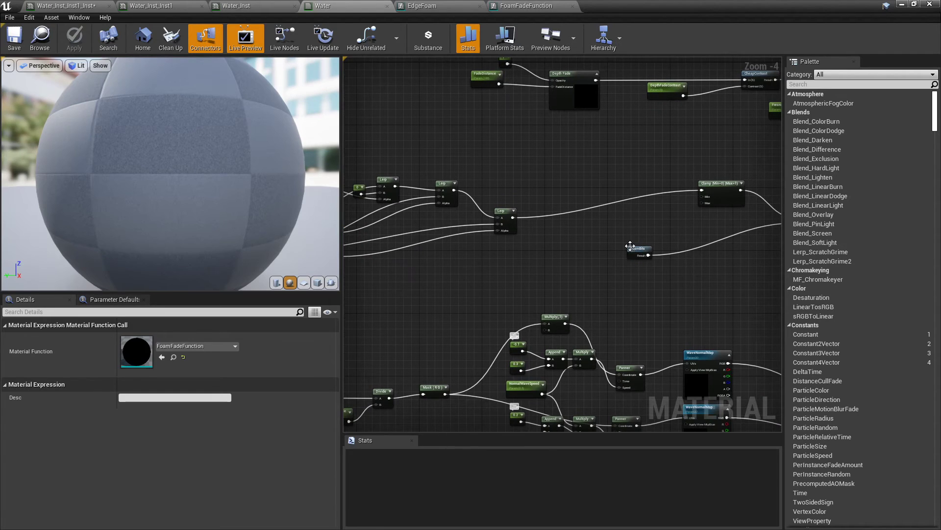
{"action": "double_click", "coordinate": [631, 247]}
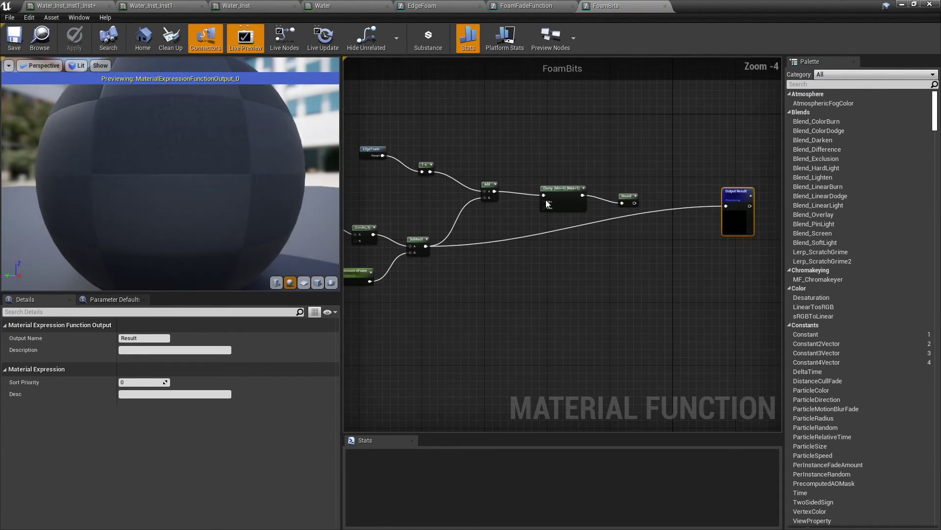
{"action": "right_click_drag", "start_coordinate": [666, 202], "coordinate": [631, 194]}
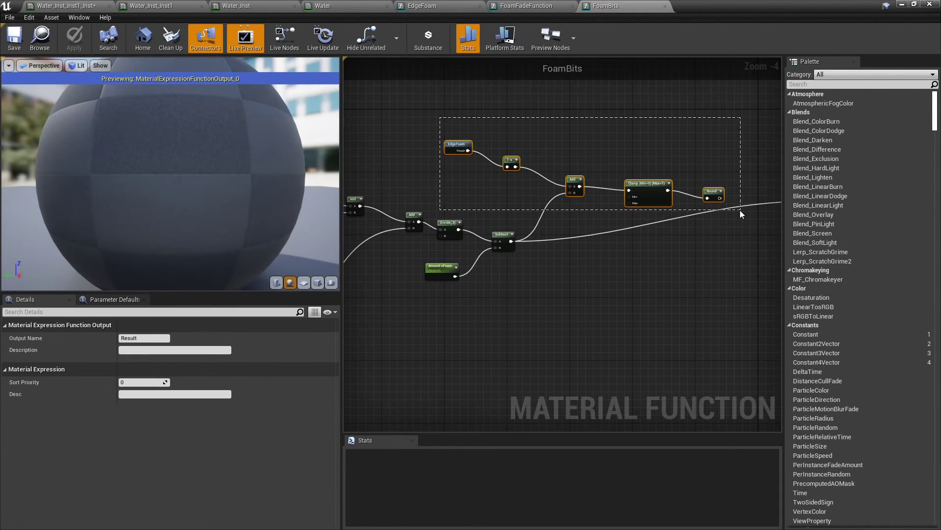
{"action": "left_click_drag", "start_coordinate": [740, 211], "coordinate": [740, 211]}
{"action": "right_click_drag", "start_coordinate": [353, 252], "coordinate": [626, 238]}
{"action": "scroll", "coordinate": [413, 248], "scroll_direction": "down", "scroll_amount": 3}
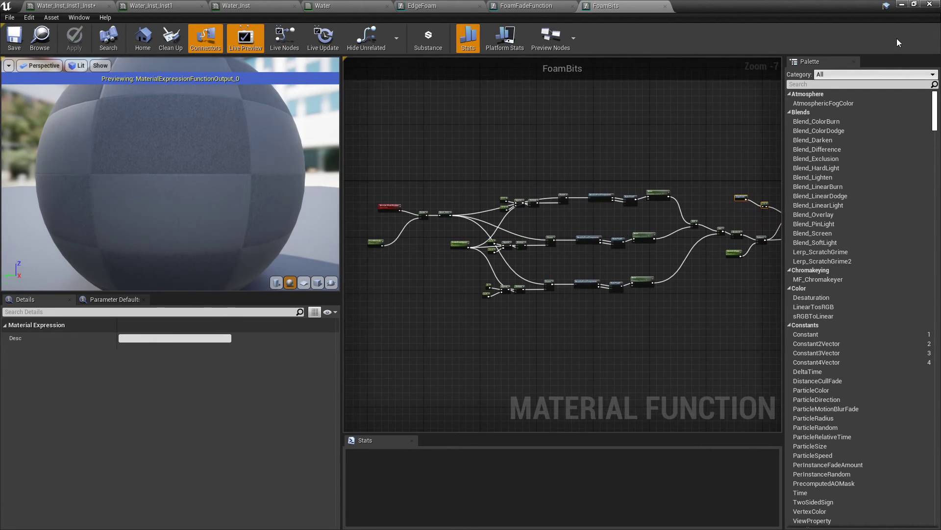
{"action": "left_click", "coordinate": [924, 5]}
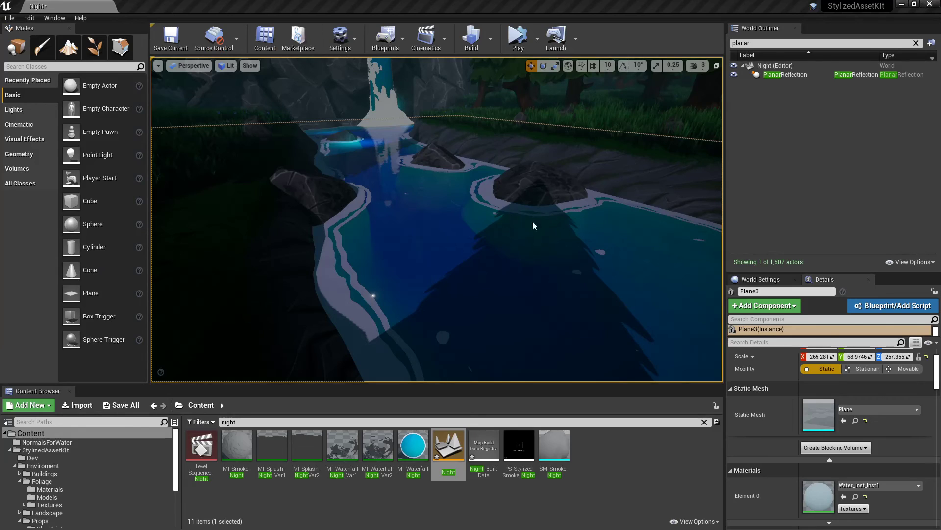
{"action": "left_click", "coordinate": [492, 260]}
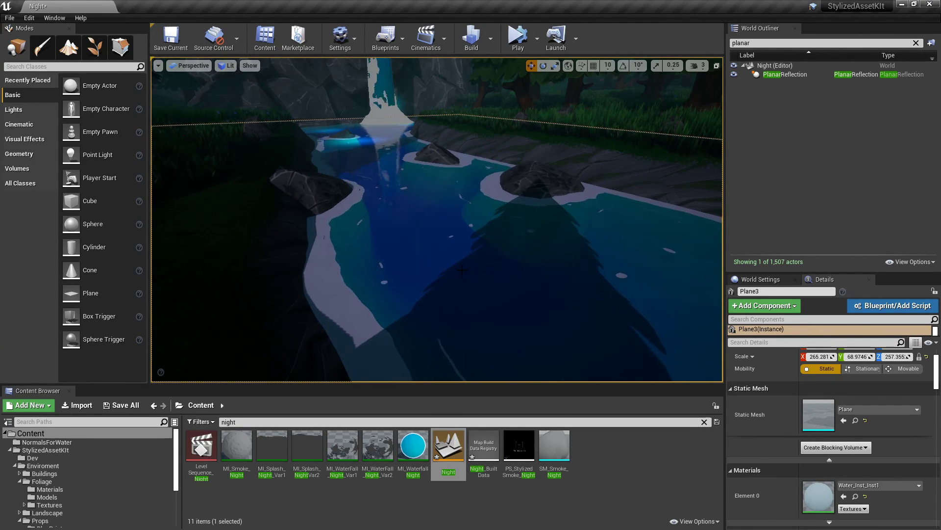